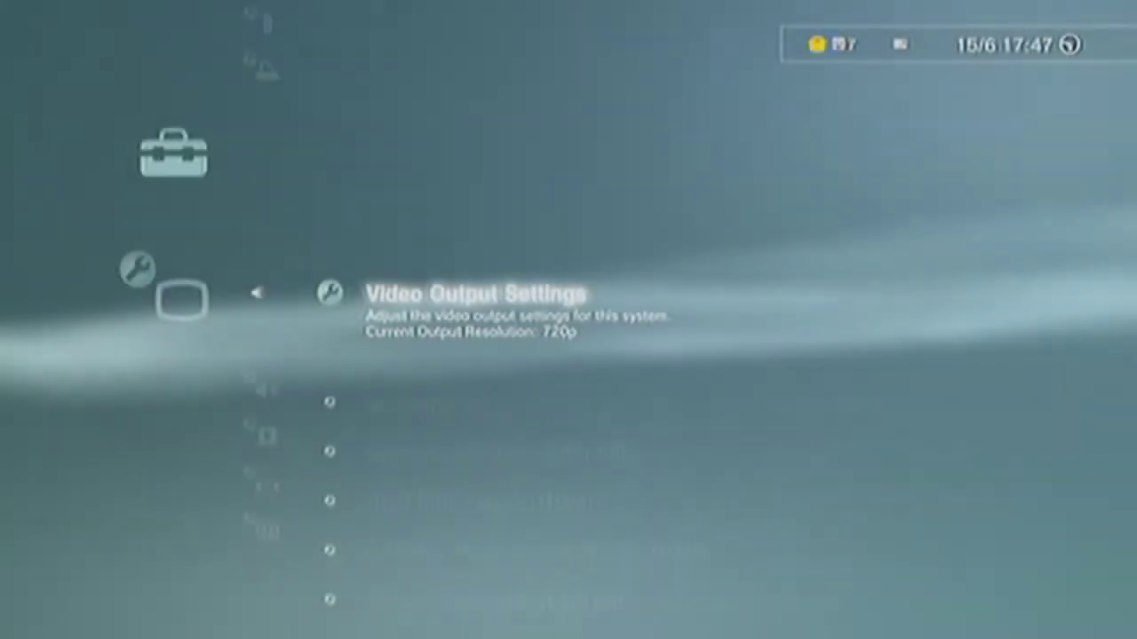
# - Save the PS3 video output as Component / D-Terminal, adding 720p alongside Standard (PAL)
pyautogui.press('Escape')
pyautogui.press('Down')
pyautogui.press('Up')
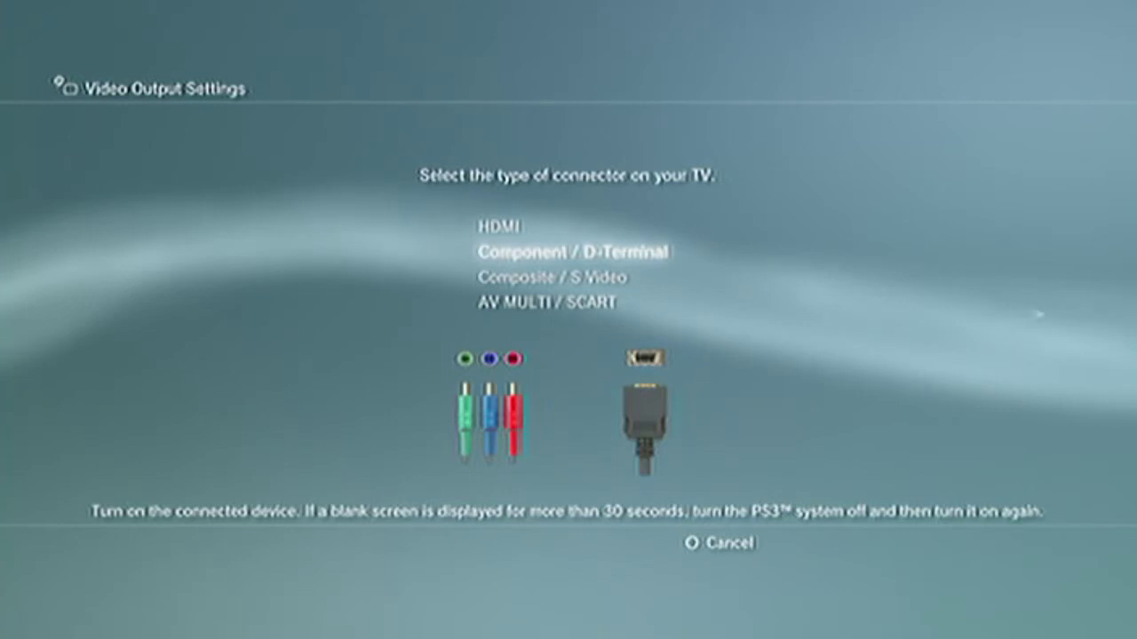
pyautogui.press('Return')
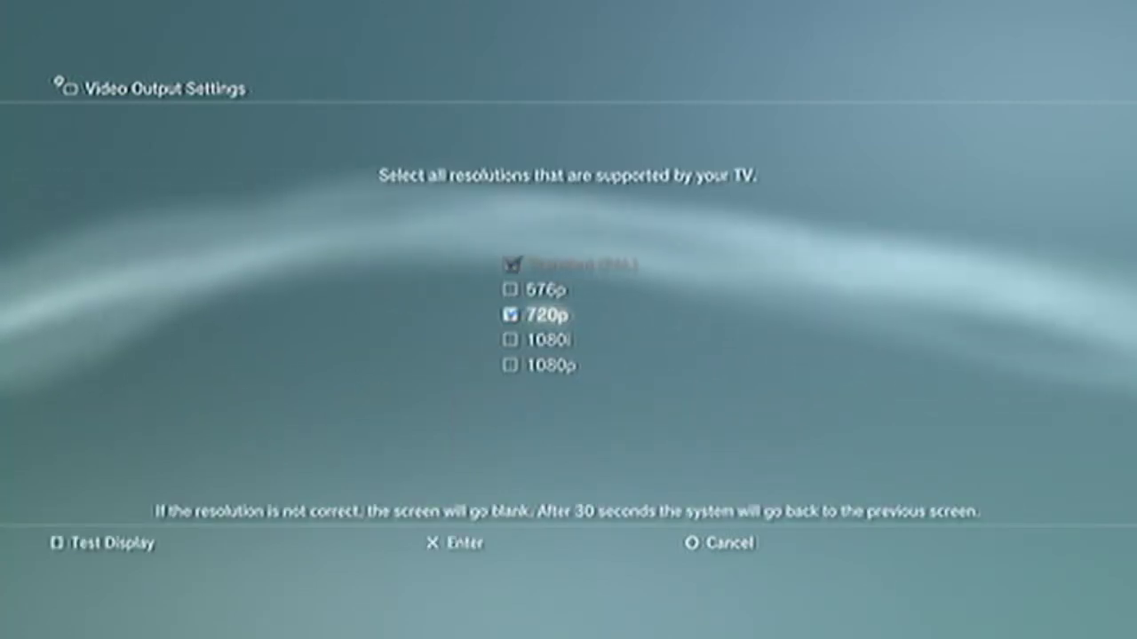
pyautogui.press('Return')
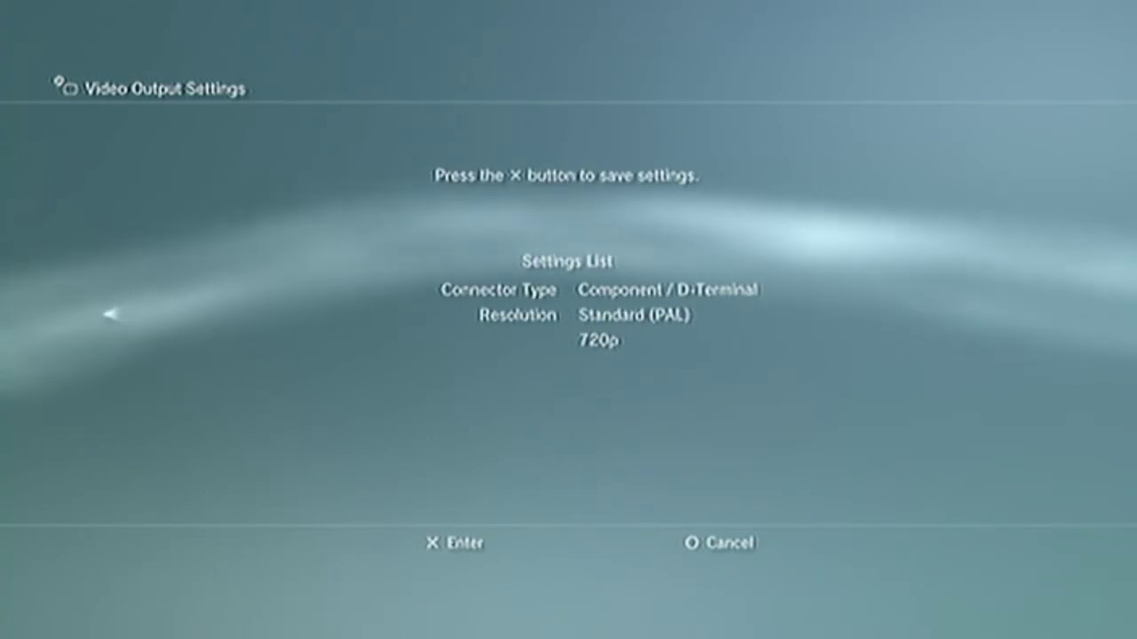
pyautogui.press('Return')
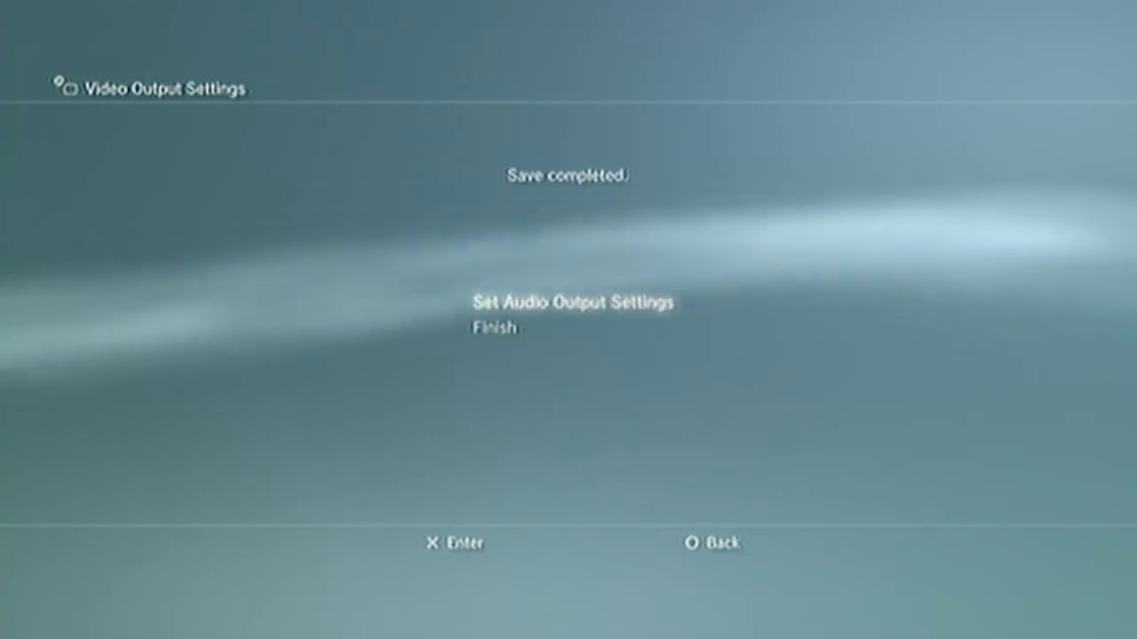
# - Save the PS3 audio output as Audio Input Connector / SCART / AV MULTI
pyautogui.press('Return')
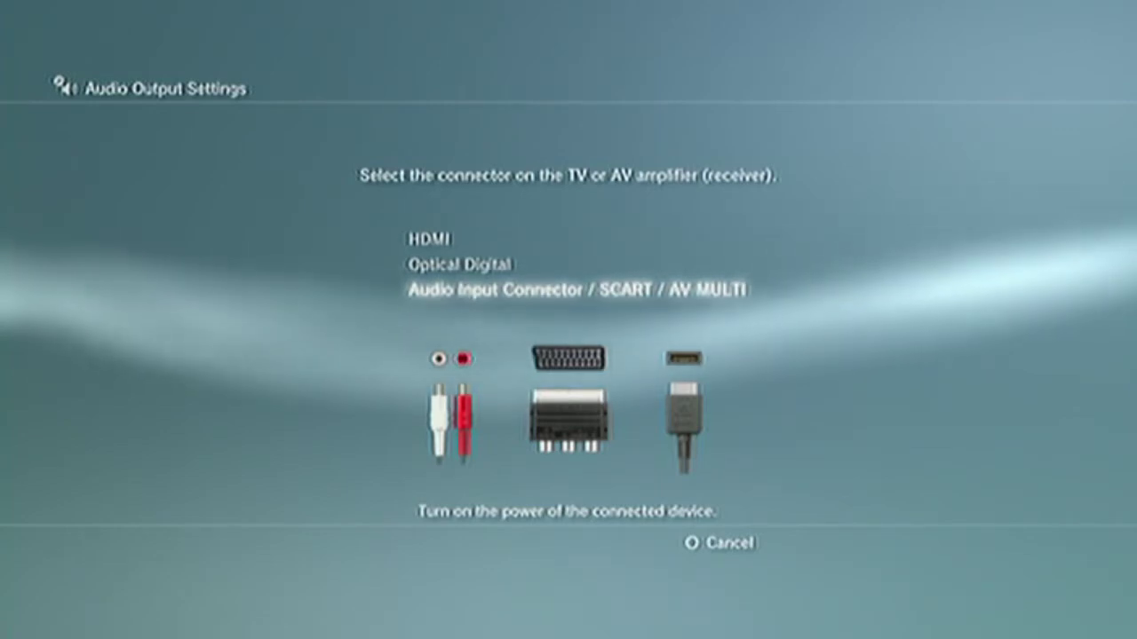
pyautogui.press('Return')
pyautogui.press('Return')
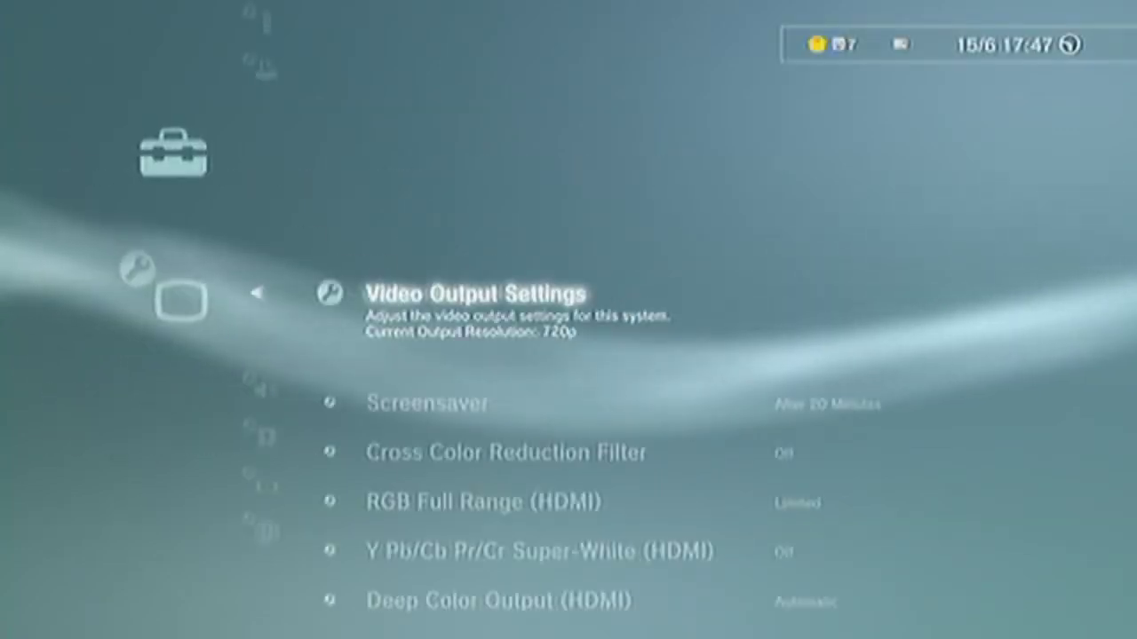
pyautogui.press('Right')
pyautogui.press('Right')
pyautogui.press('Right')
pyautogui.press('Right')
pyautogui.press('Right')
pyautogui.press('Right')
# - Browse the XMB between TV/Video Services and the Game category
pyautogui.press('Left')
pyautogui.press('Left')
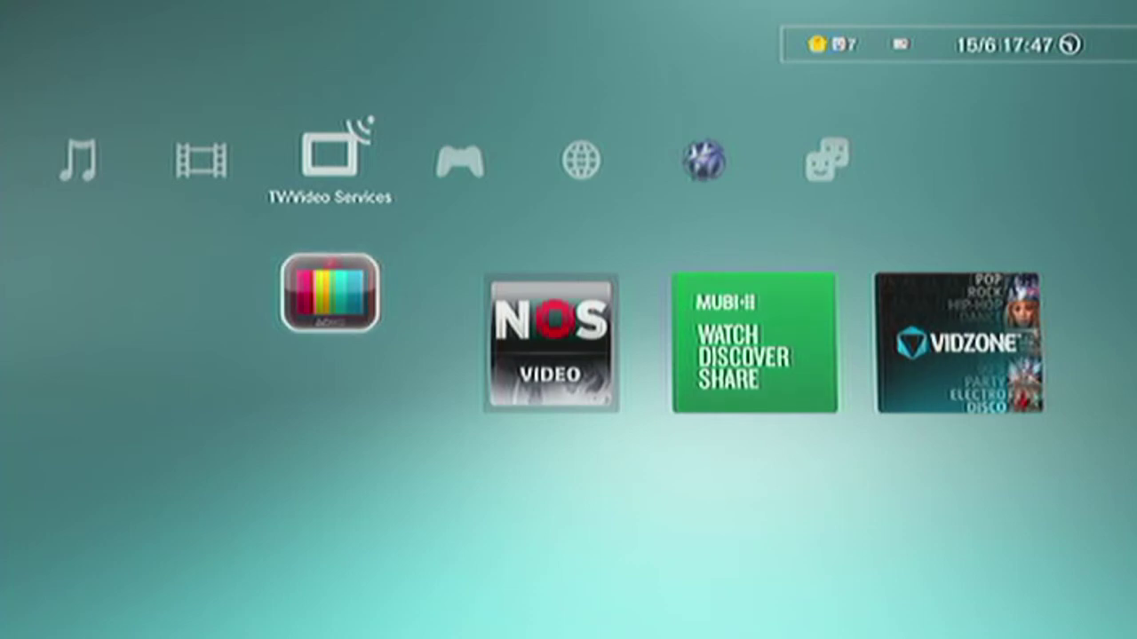
pyautogui.press('Left')
pyautogui.press('Right')
pyautogui.press('Left')
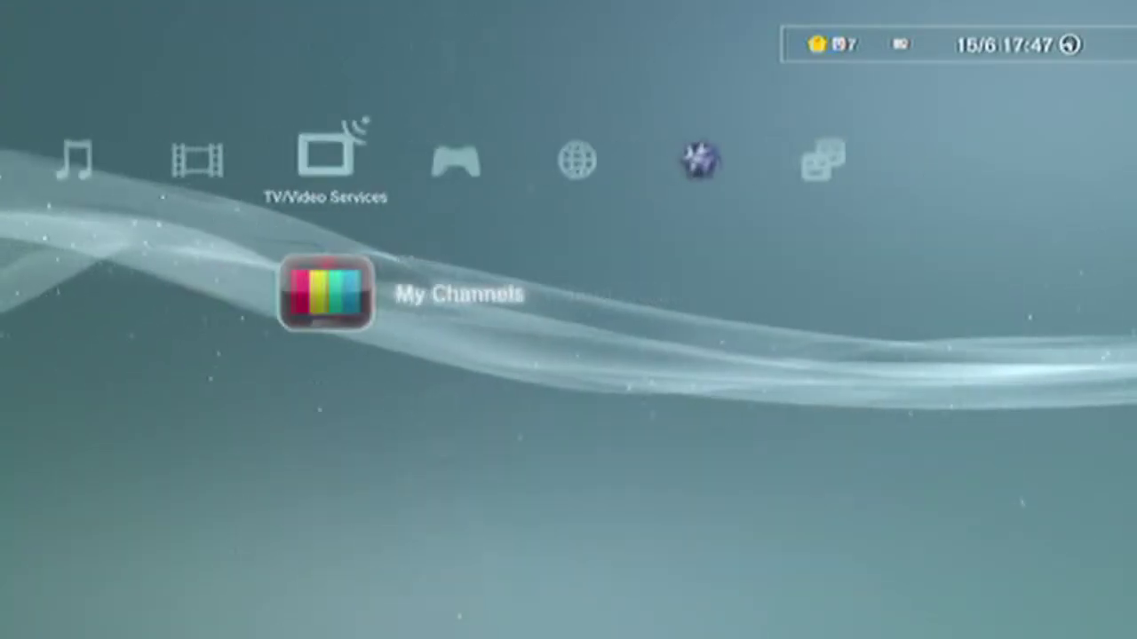
pyautogui.press('Right')
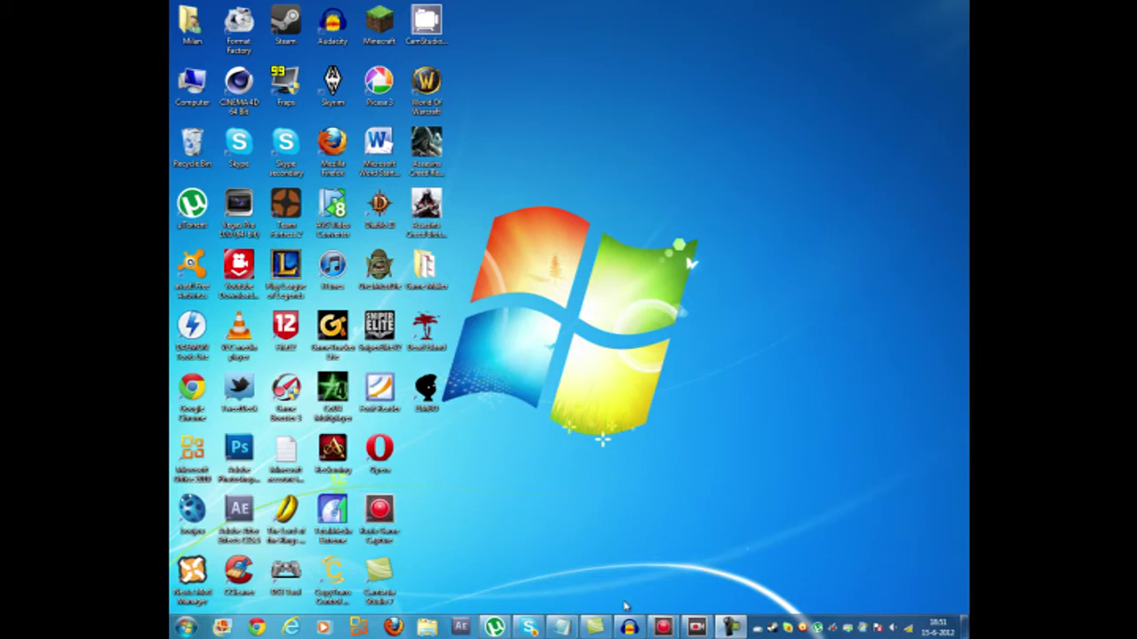
# - Launch Roxio Game Capture, go to the capture screen, and open Options next to Source
pyautogui.click(663, 627)
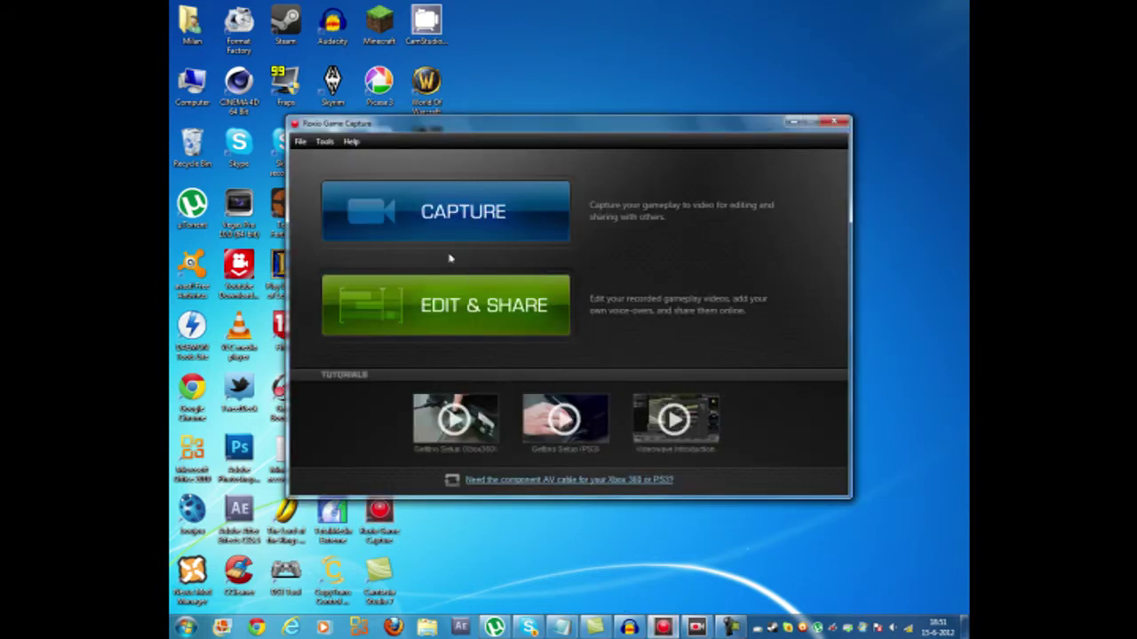
pyautogui.click(468, 225)
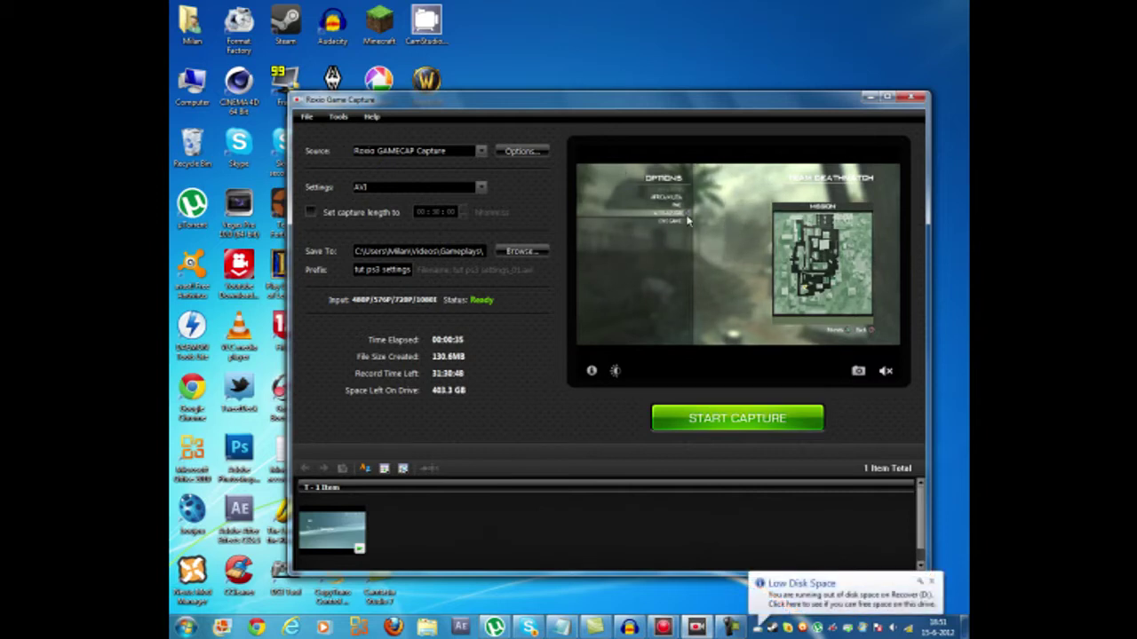
pyautogui.click(523, 156)
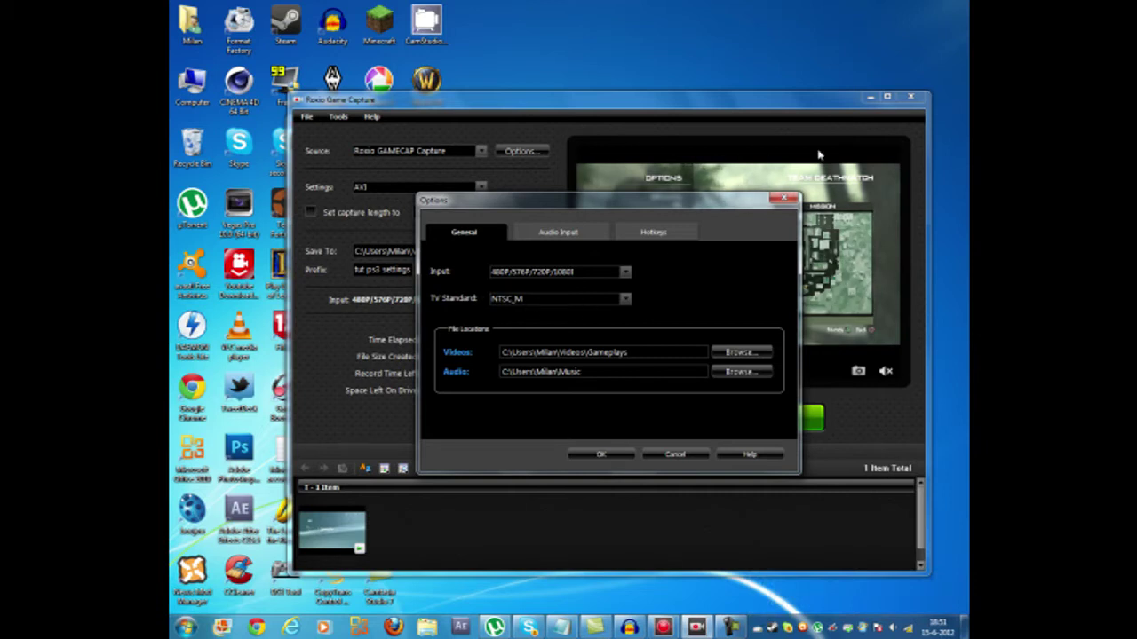
# - Set Input to 480P/576P/720P/1080i and audio to Line (Roxio GAMECAP), then review Hotkeys and General
pyautogui.click(621, 272)
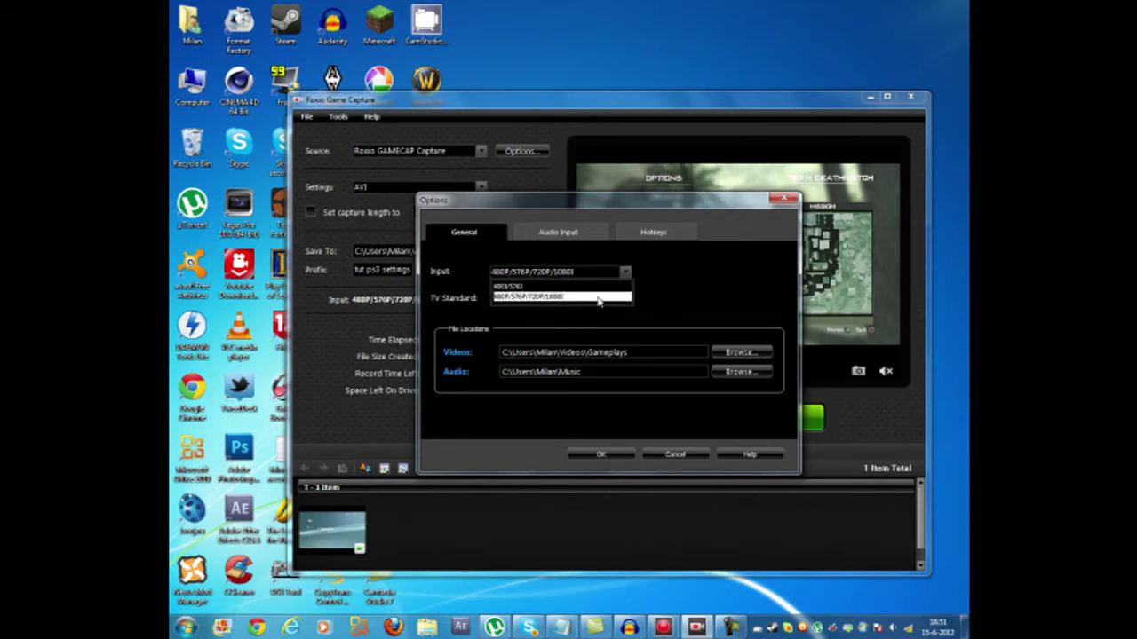
pyautogui.click(550, 298)
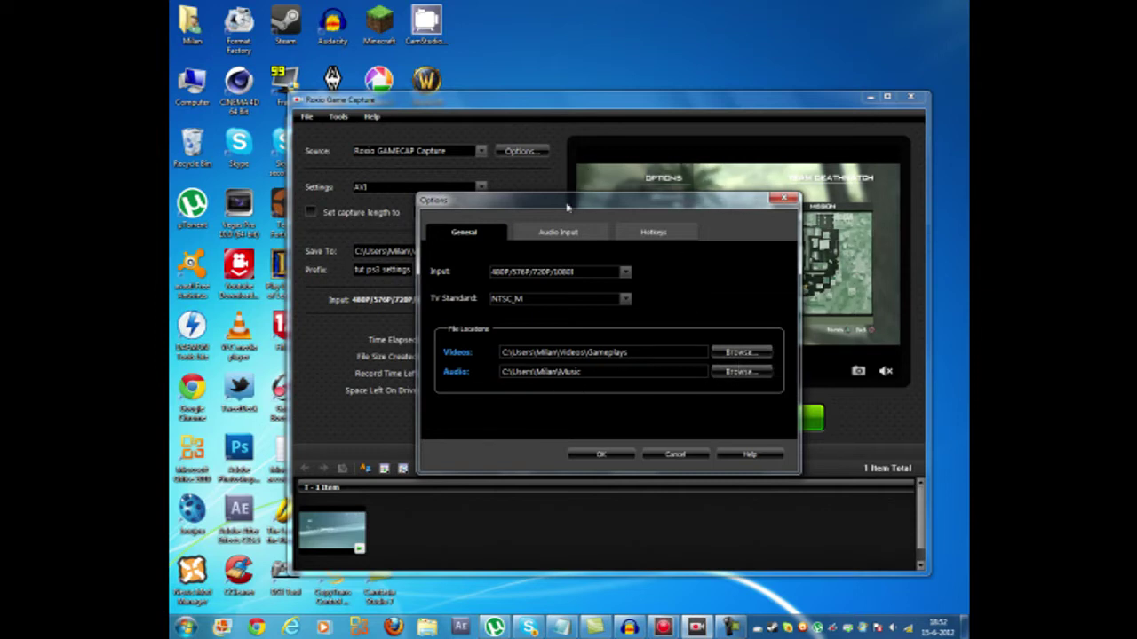
pyautogui.click(560, 231)
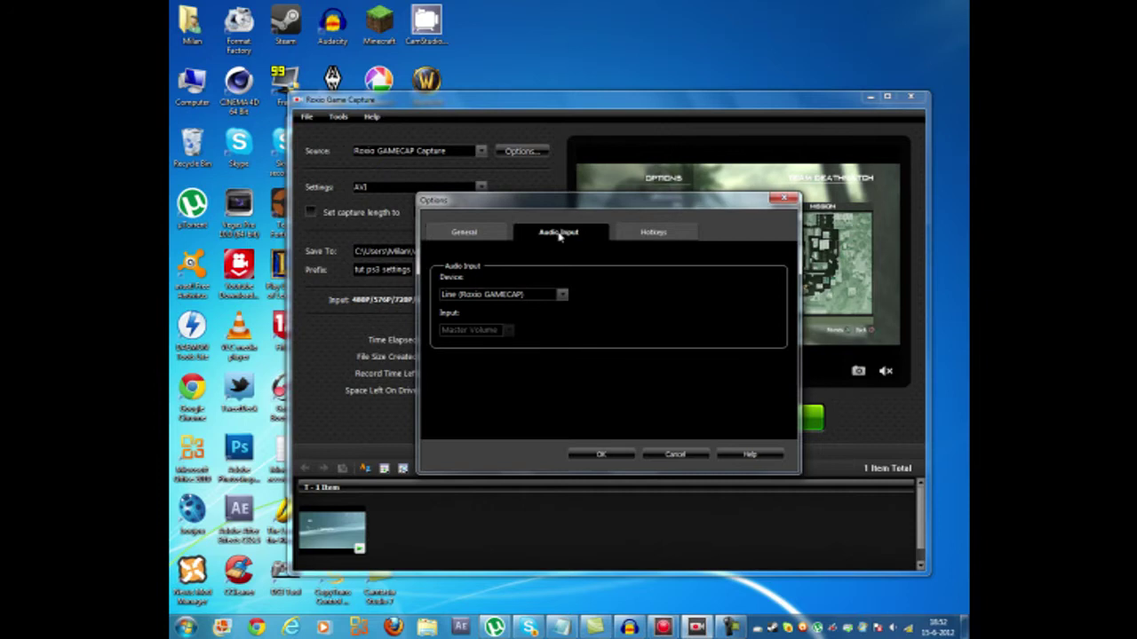
pyautogui.click(561, 294)
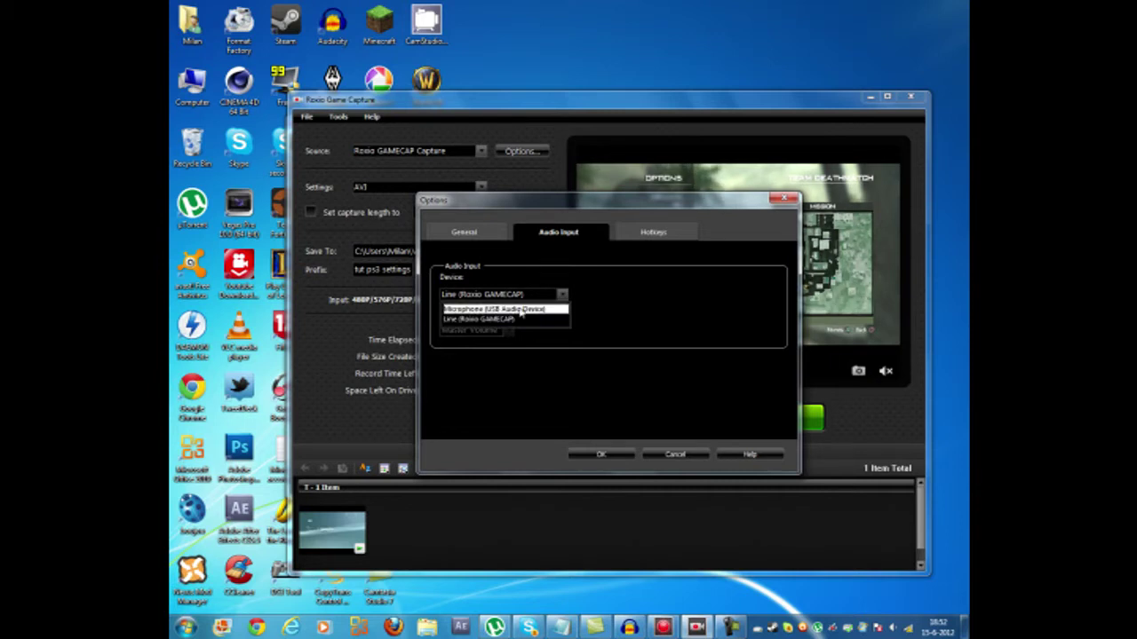
pyautogui.click(603, 320)
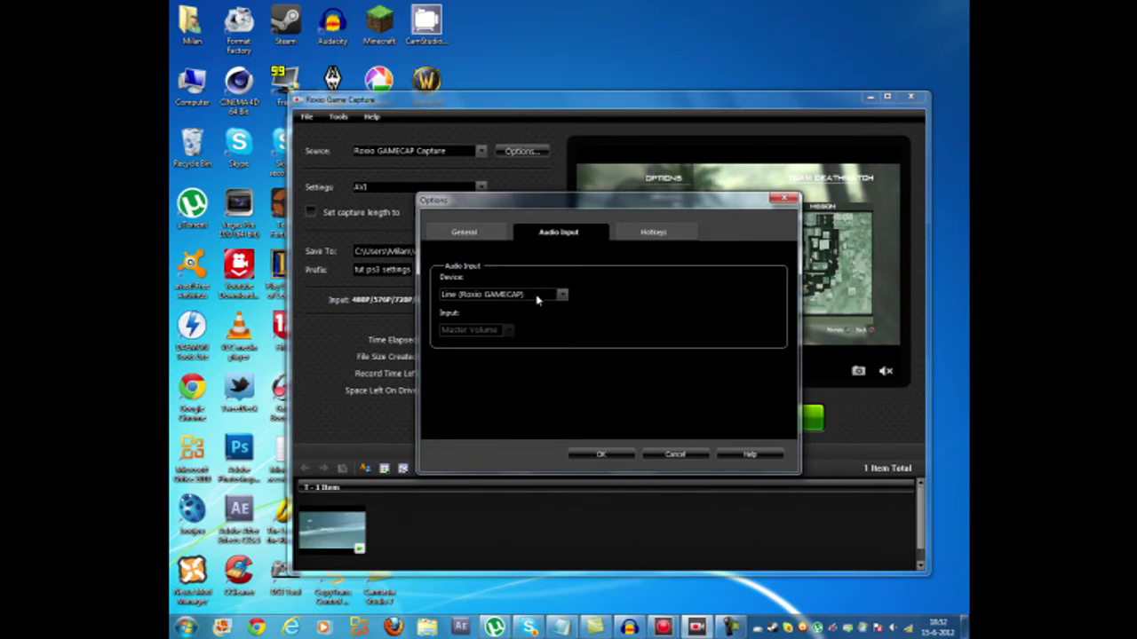
pyautogui.click(654, 232)
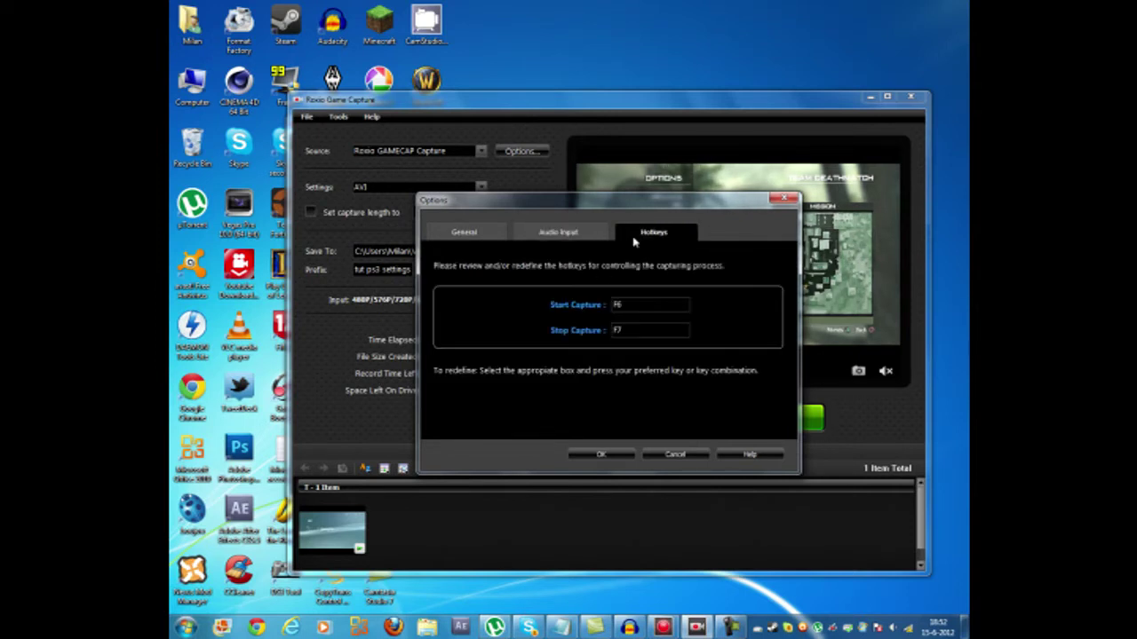
pyautogui.click(463, 232)
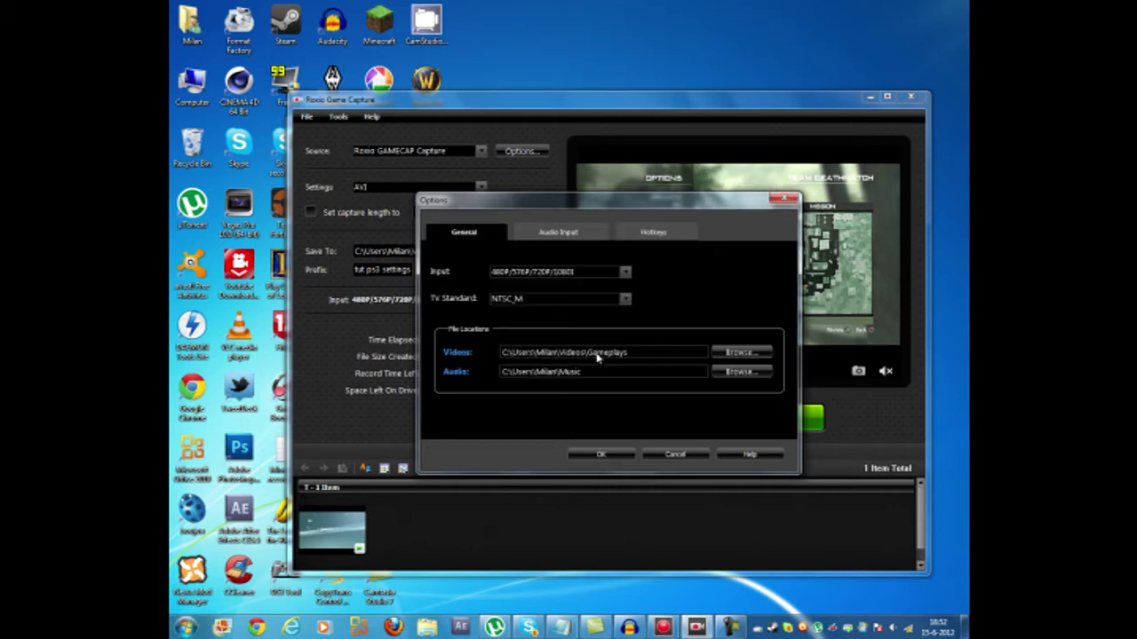
# - Close the capture options and set the recording format to AVI
pyautogui.click(600, 454)
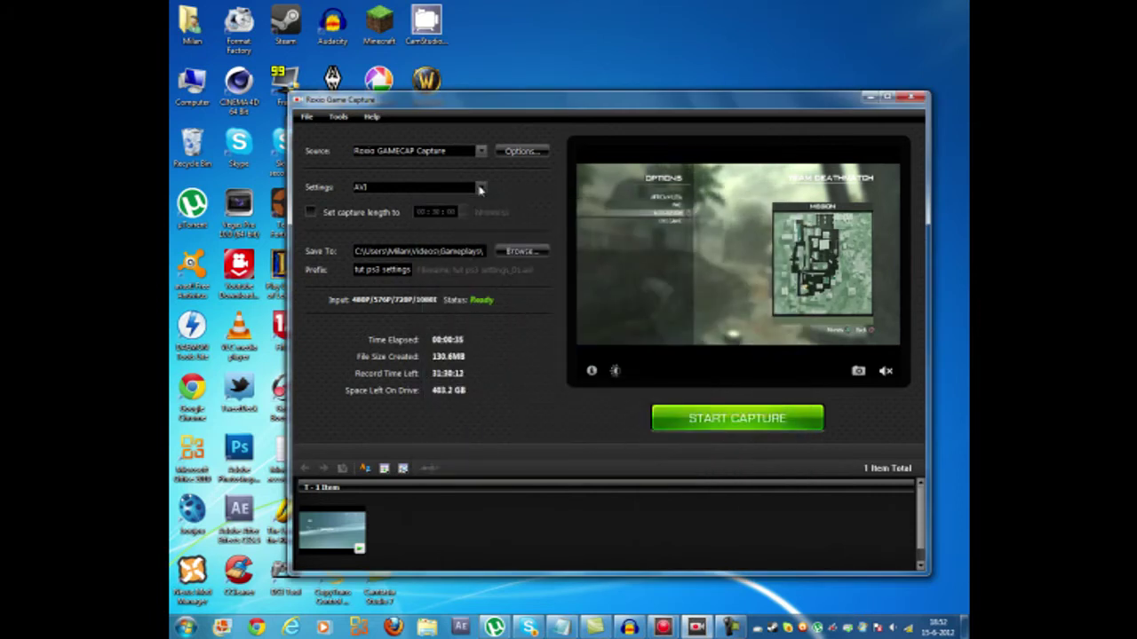
pyautogui.click(480, 186)
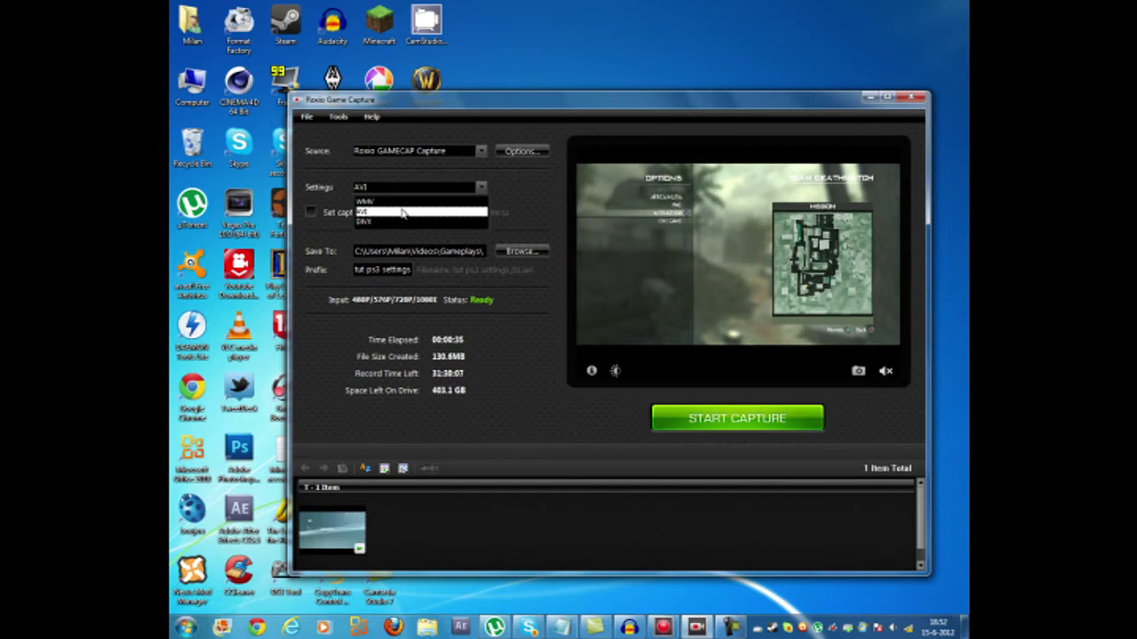
pyautogui.click(402, 213)
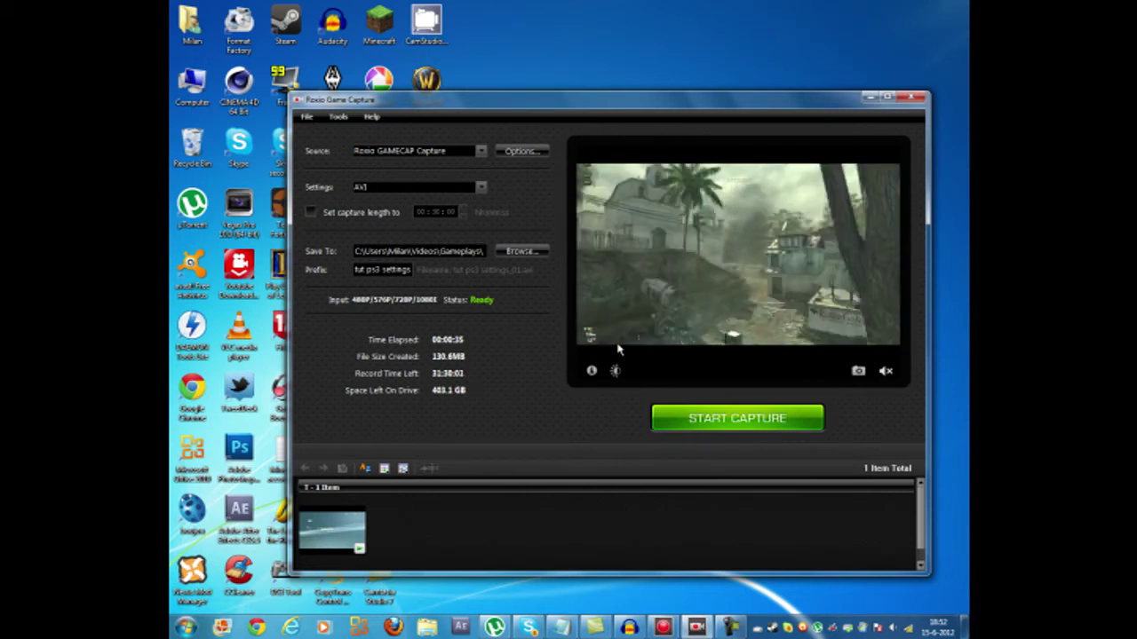
# - Record a roughly 13-second gameplay clip with Start and Stop Capture
pyautogui.click(686, 417)
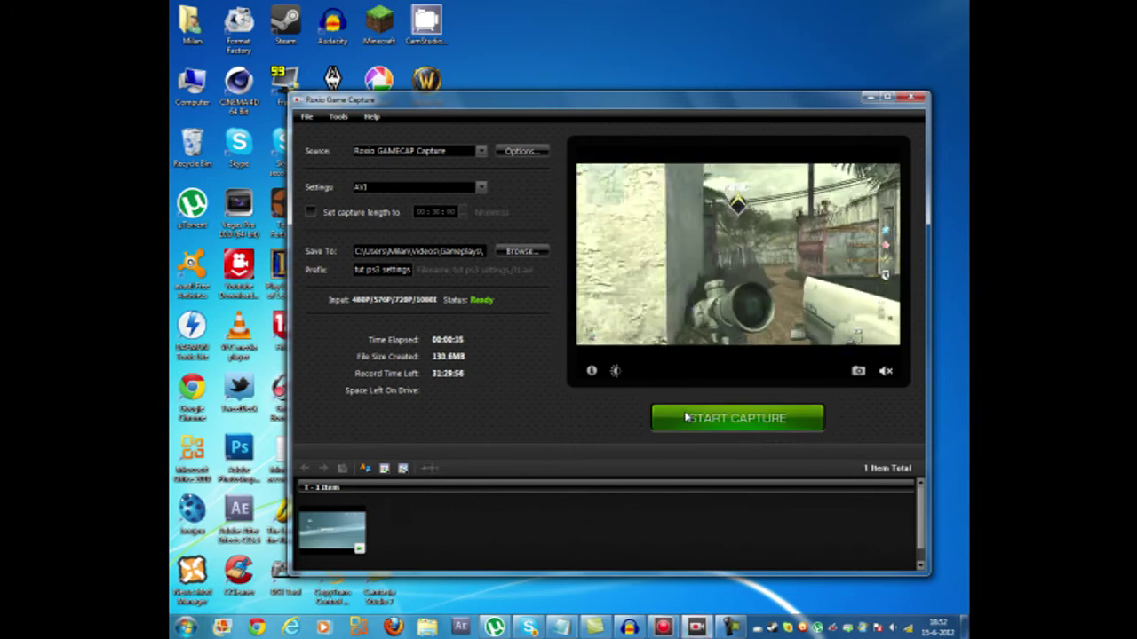
pyautogui.click(686, 417)
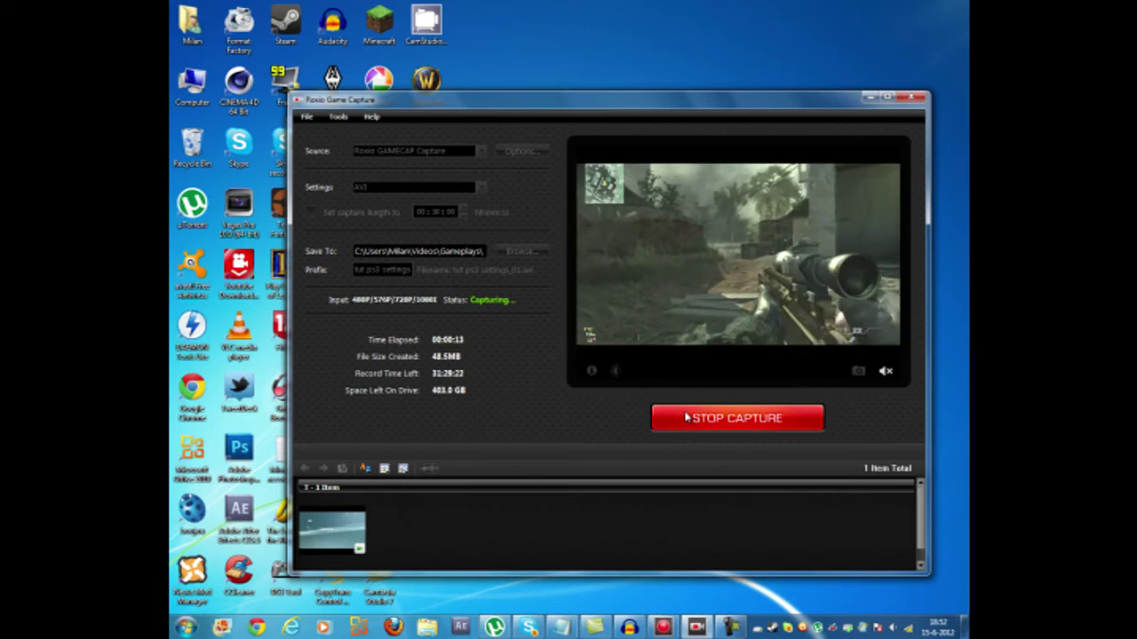
pyautogui.click(686, 418)
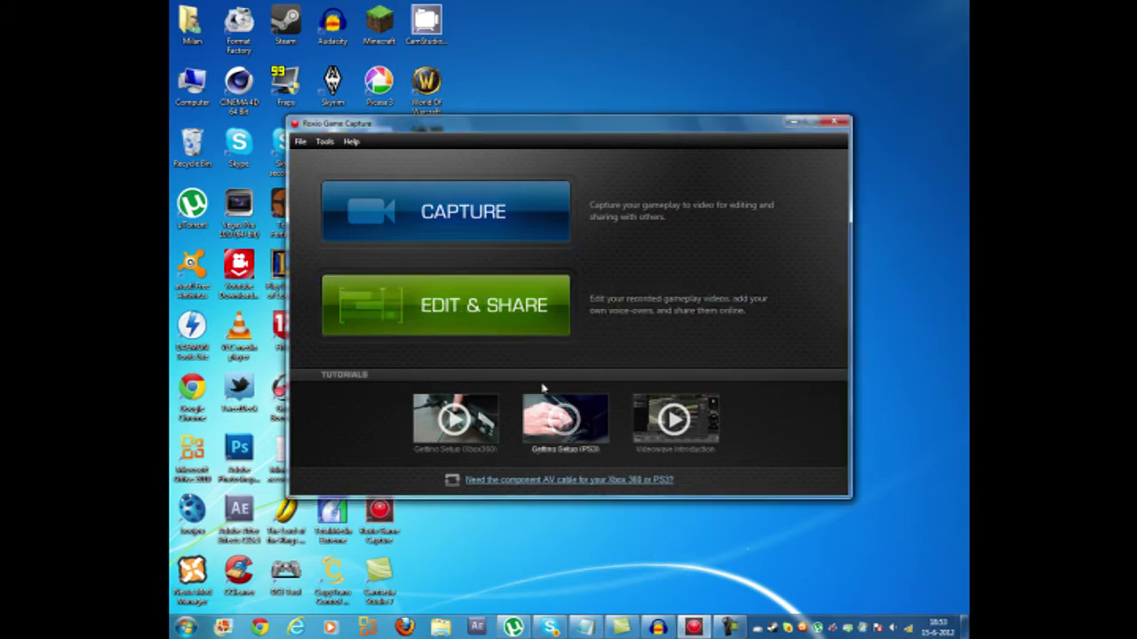
# - Launch the VideoWave editor through Edit & Share
pyautogui.click(524, 331)
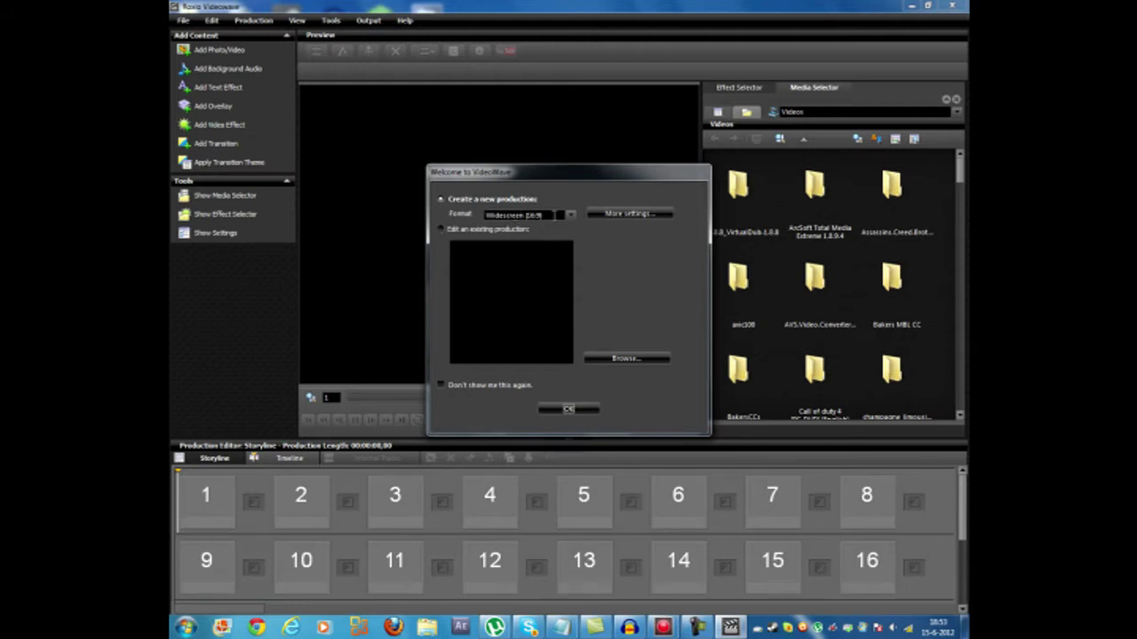
# - Accept the default frame rate settings and create a new Widescreen (16:9) production
pyautogui.click(630, 214)
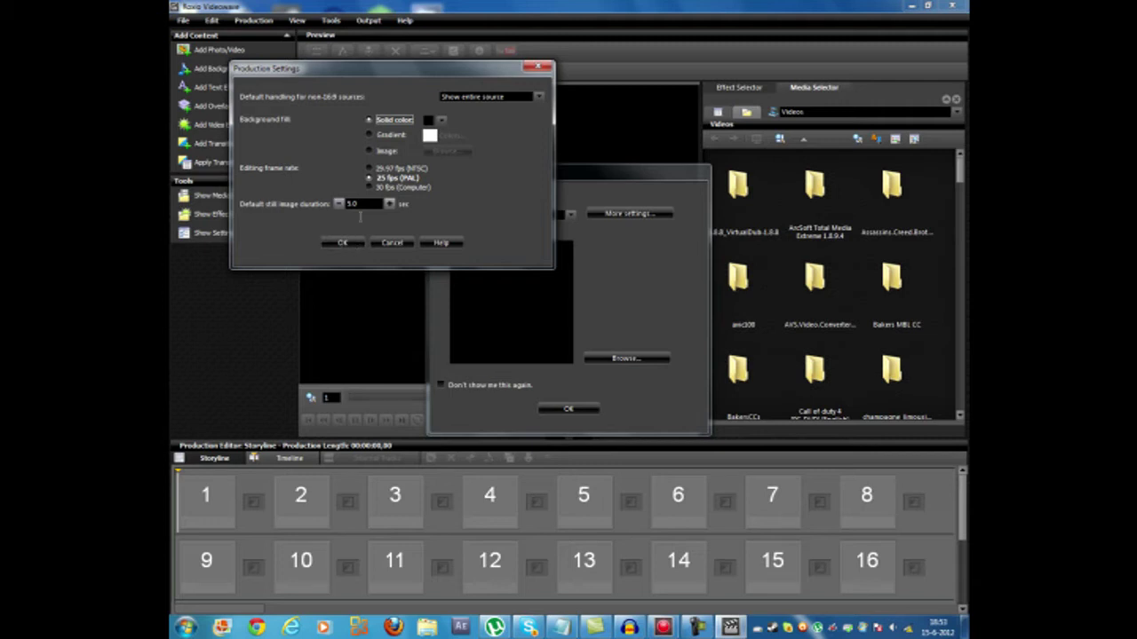
pyautogui.click(342, 242)
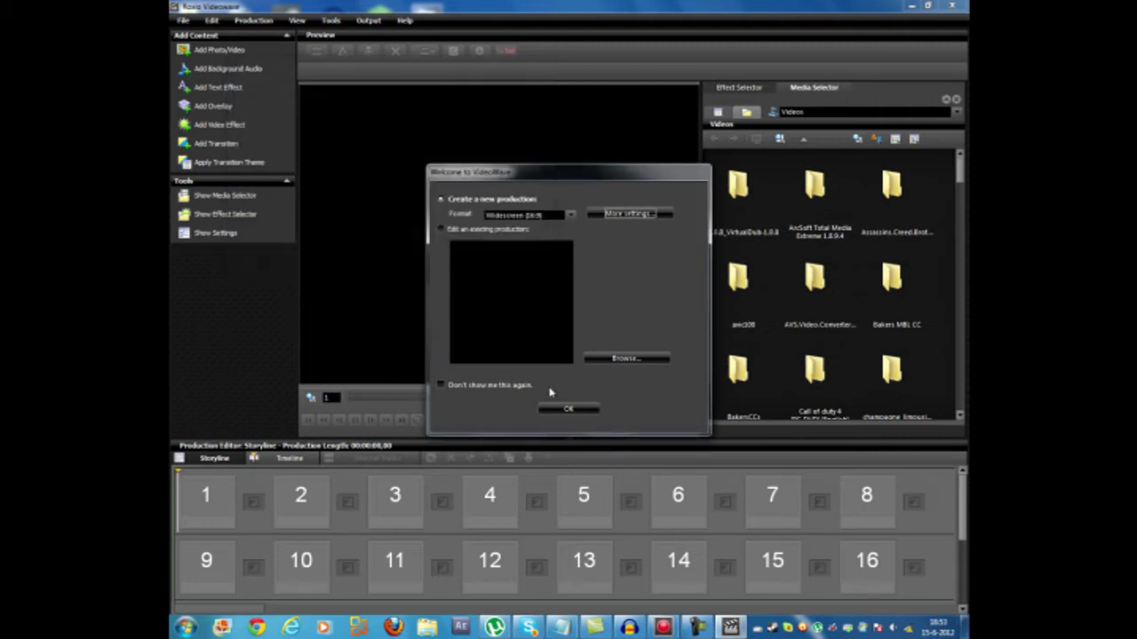
pyautogui.click(559, 410)
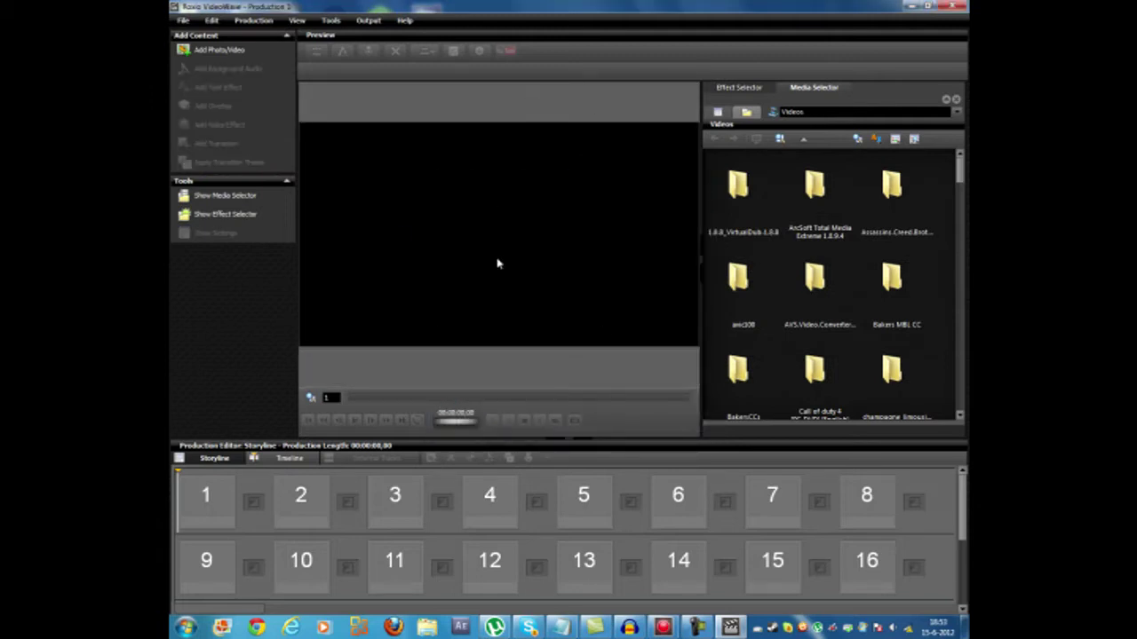
# - Search 'gameplay' from the Start menu, open the Gameplays folder, and drag tut ps3 settings_01 into storyline slot 1
pyautogui.click(695, 627)
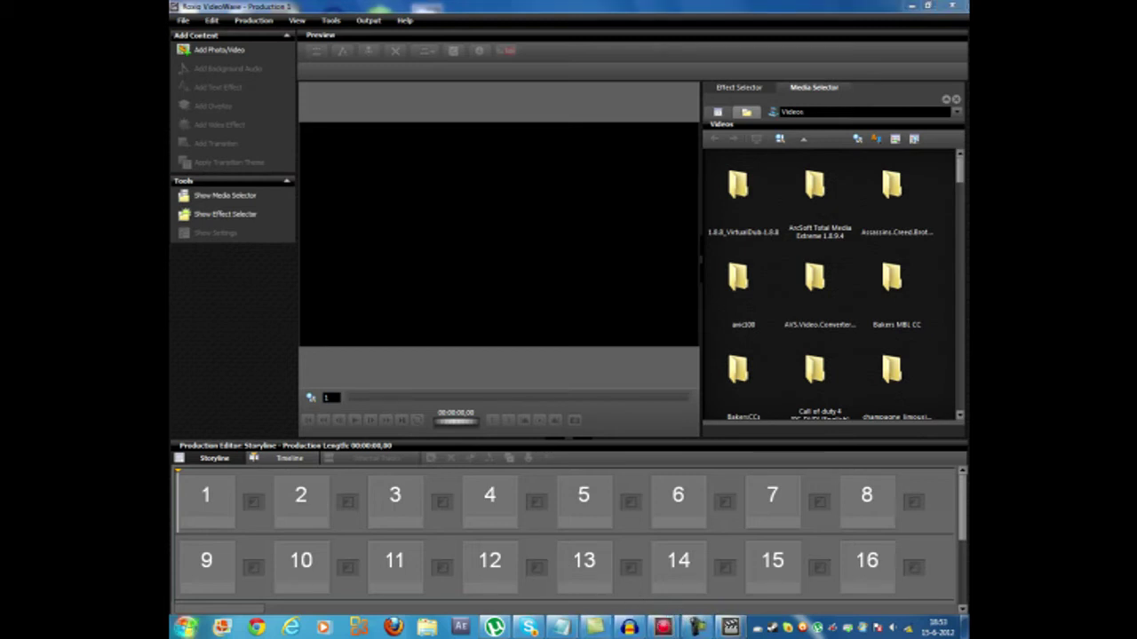
pyautogui.click(185, 627)
pyautogui.write('ga')
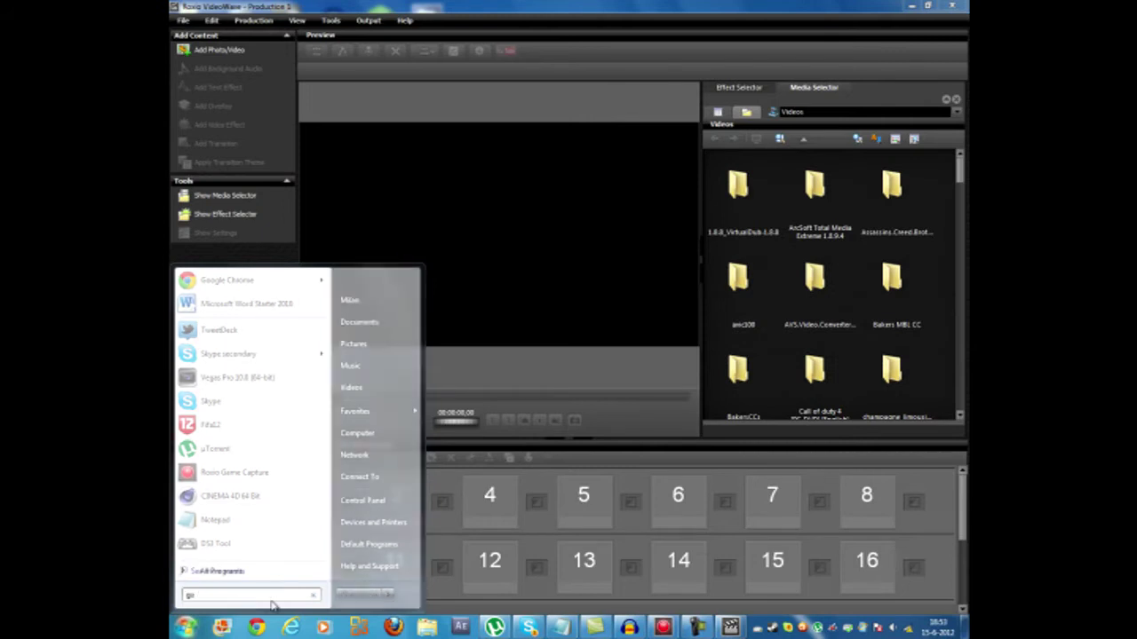
pyautogui.write('meplay')
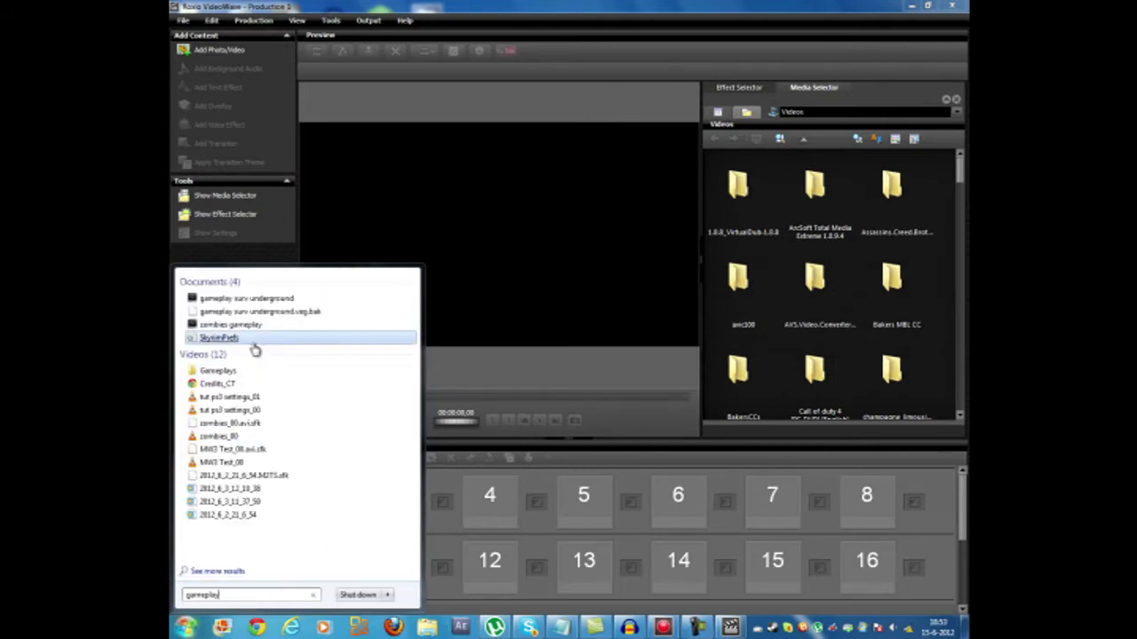
pyautogui.click(262, 374)
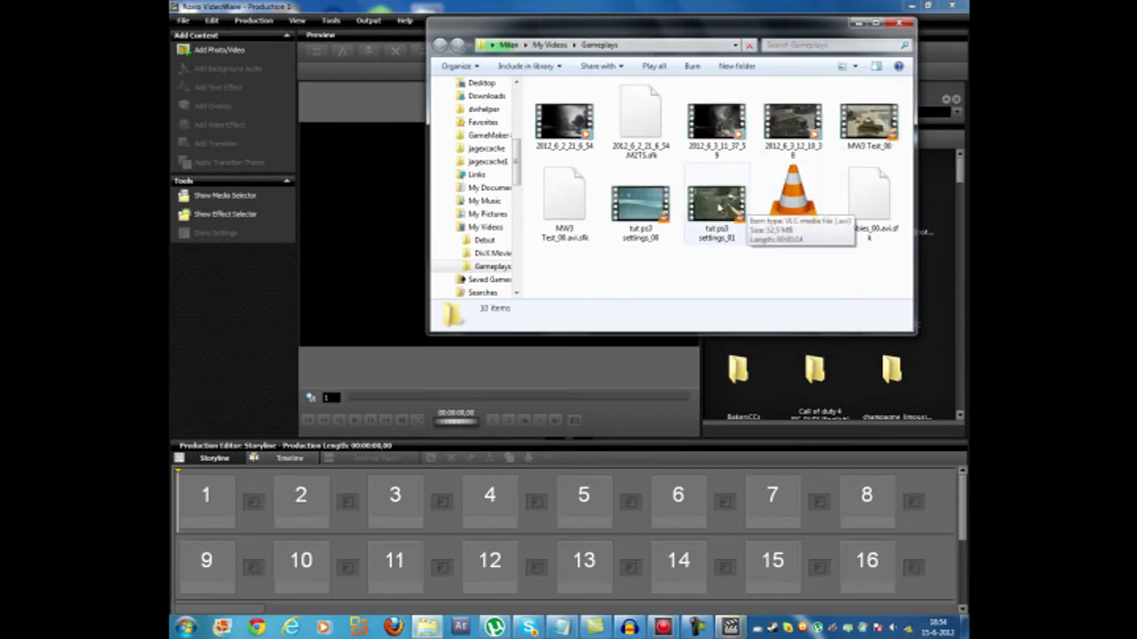
pyautogui.moveTo(710, 206); pyautogui.dragTo(206, 499)
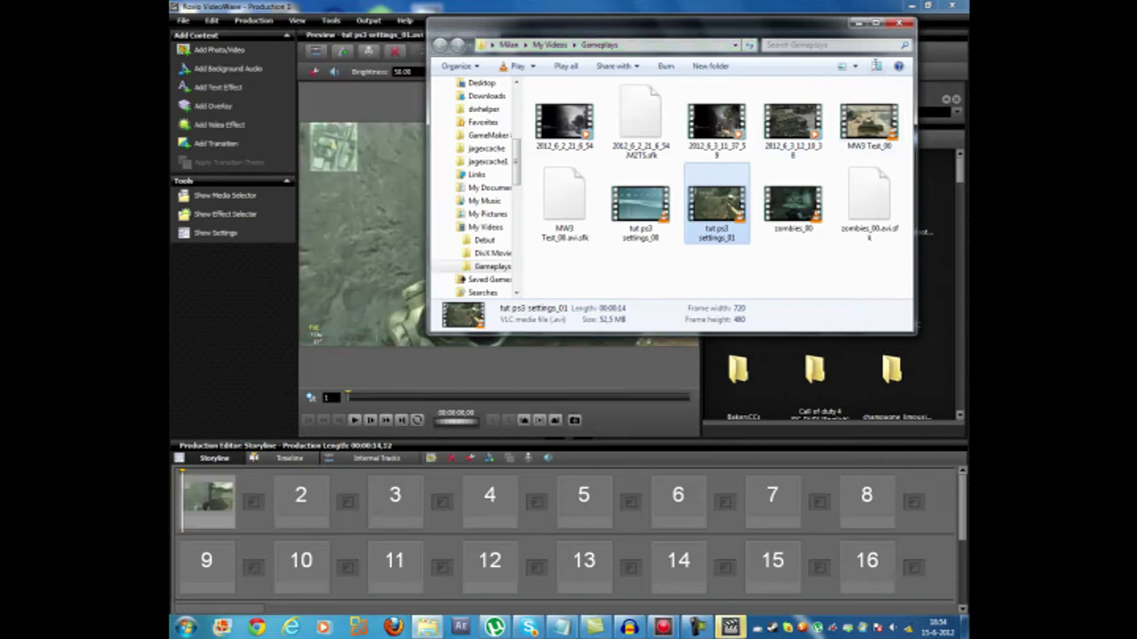
# - Nudge the clip's brightness, contrast and saturation sliders by a few steps each
pyautogui.click(859, 22)
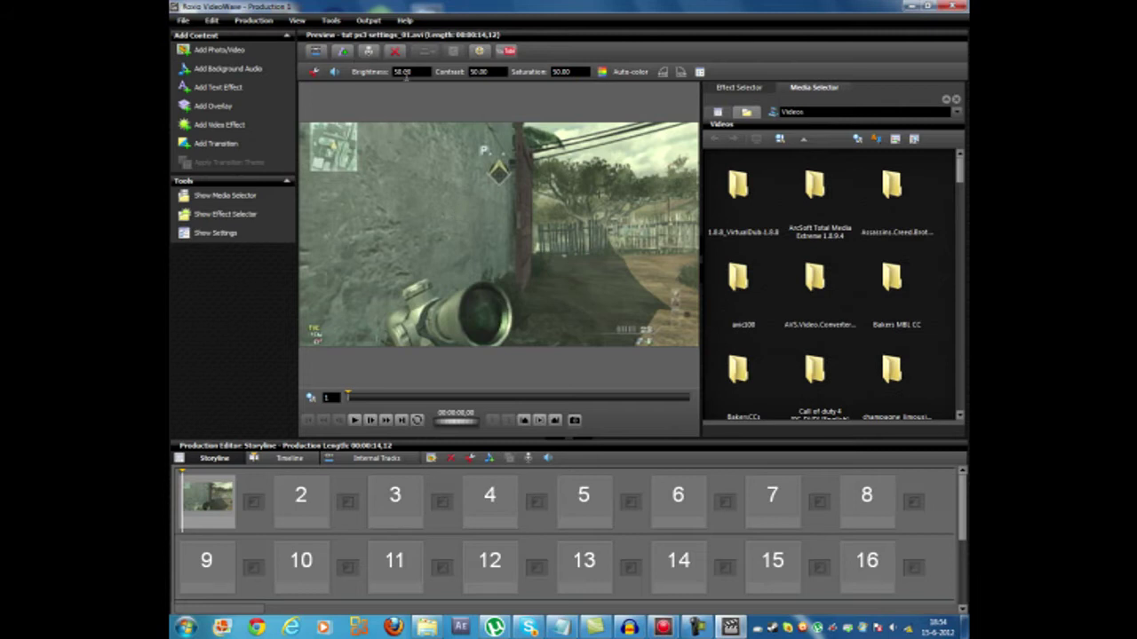
pyautogui.click(474, 71)
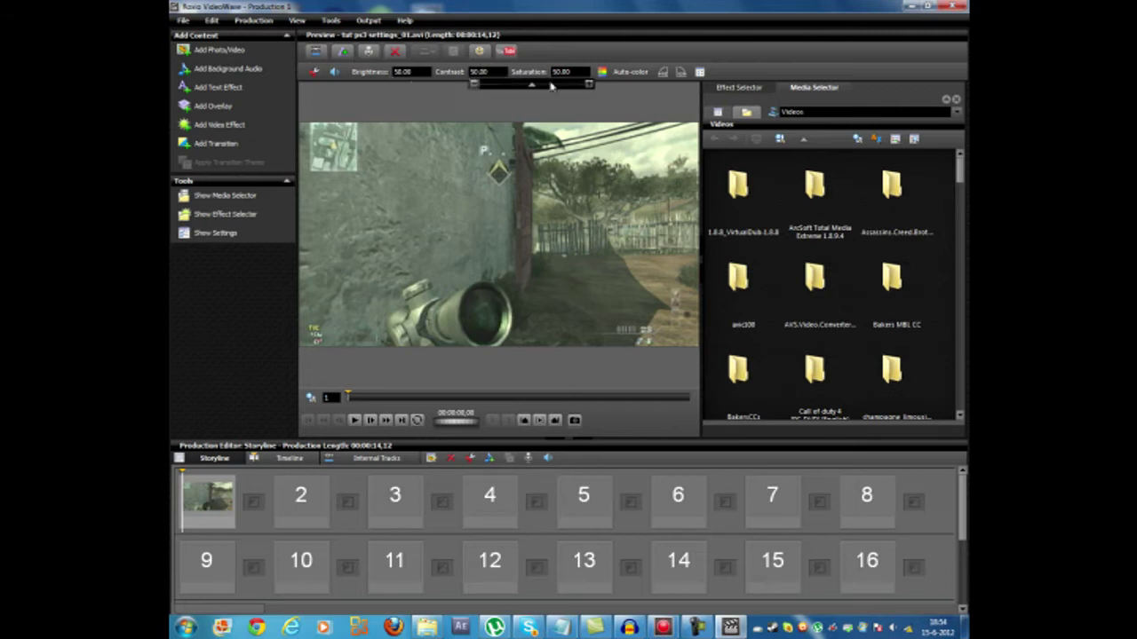
pyautogui.click(416, 75)
pyautogui.click(407, 74)
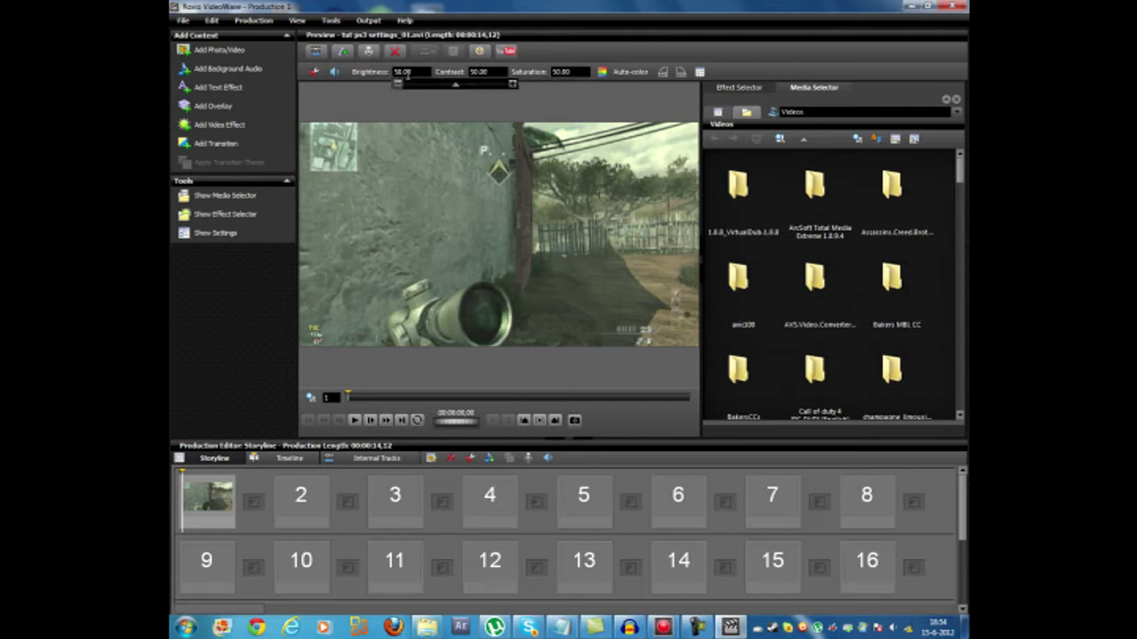
pyautogui.click(513, 84)
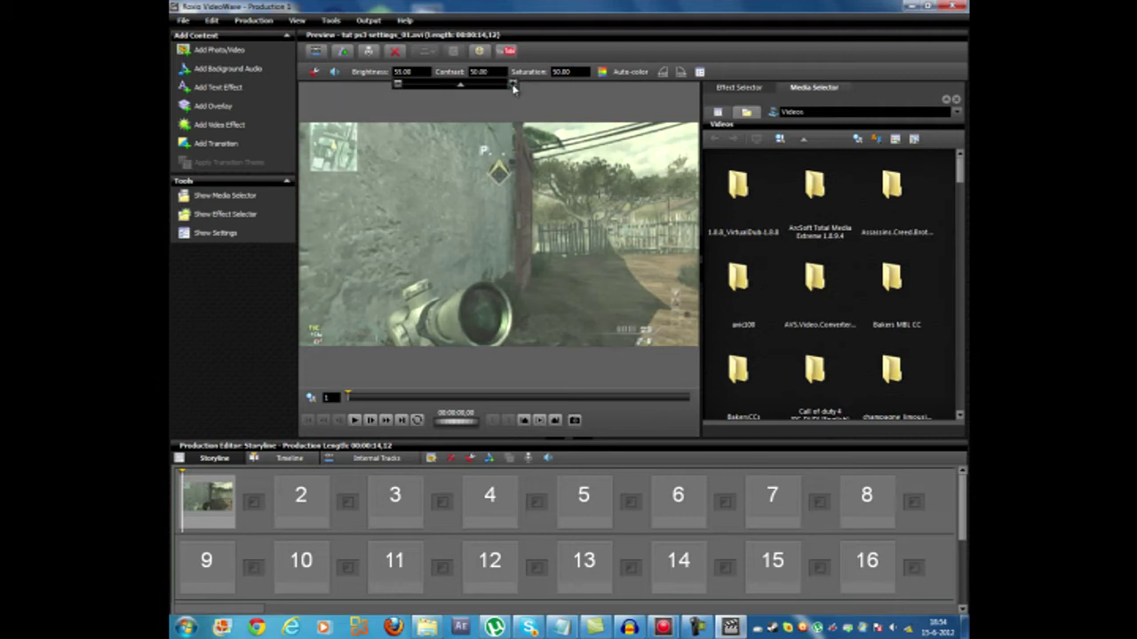
pyautogui.click(512, 85)
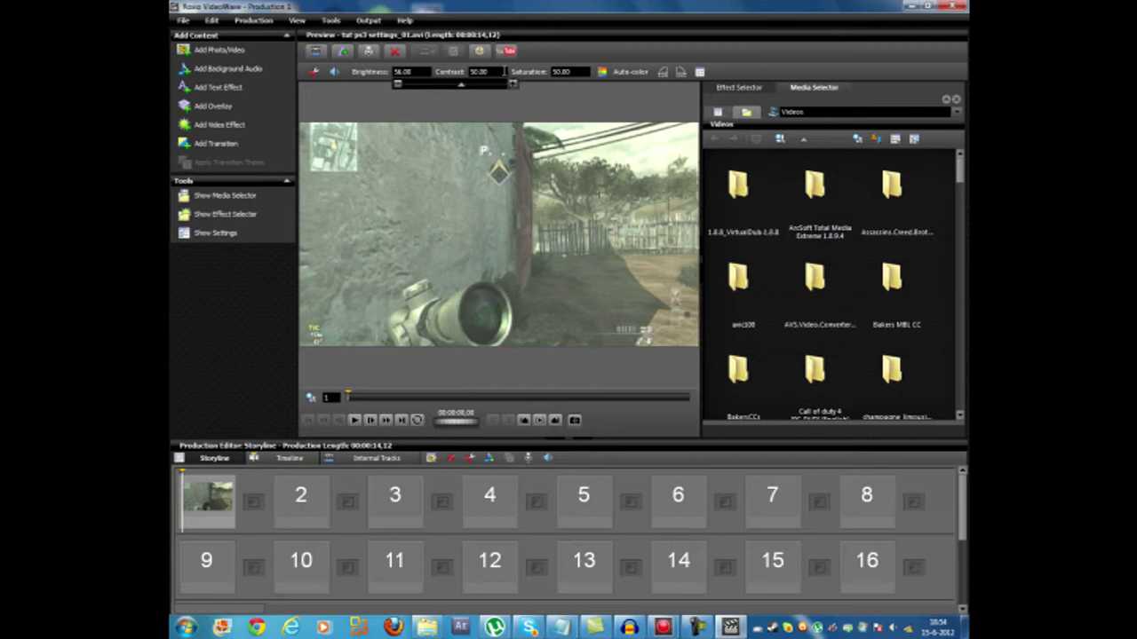
pyautogui.moveTo(533, 73)
pyautogui.click(588, 86)
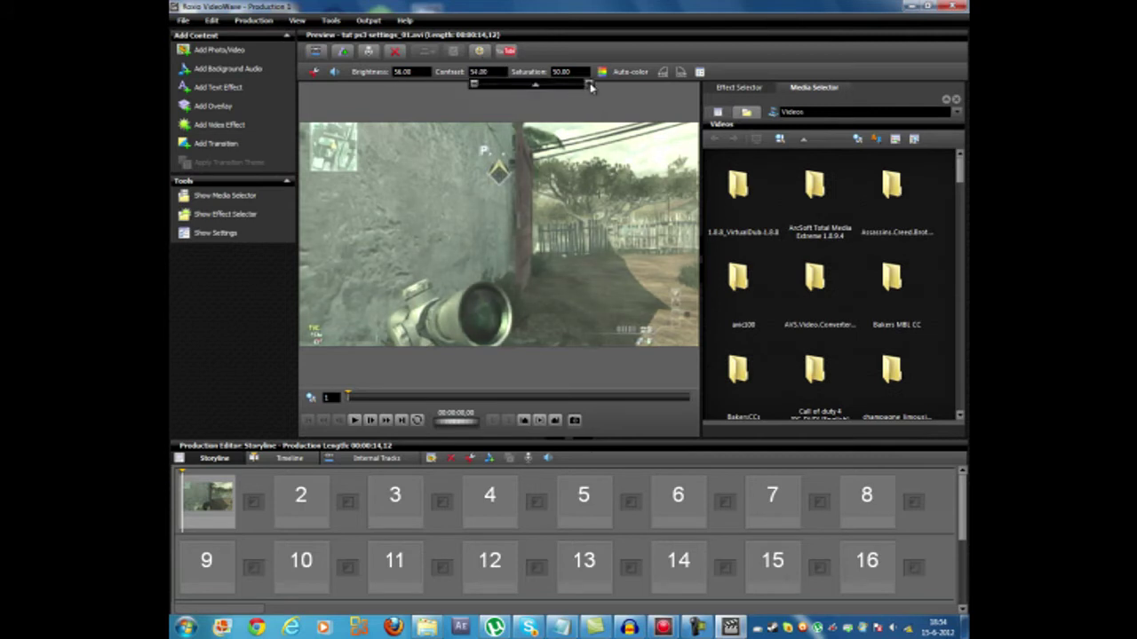
pyautogui.moveTo(587, 73)
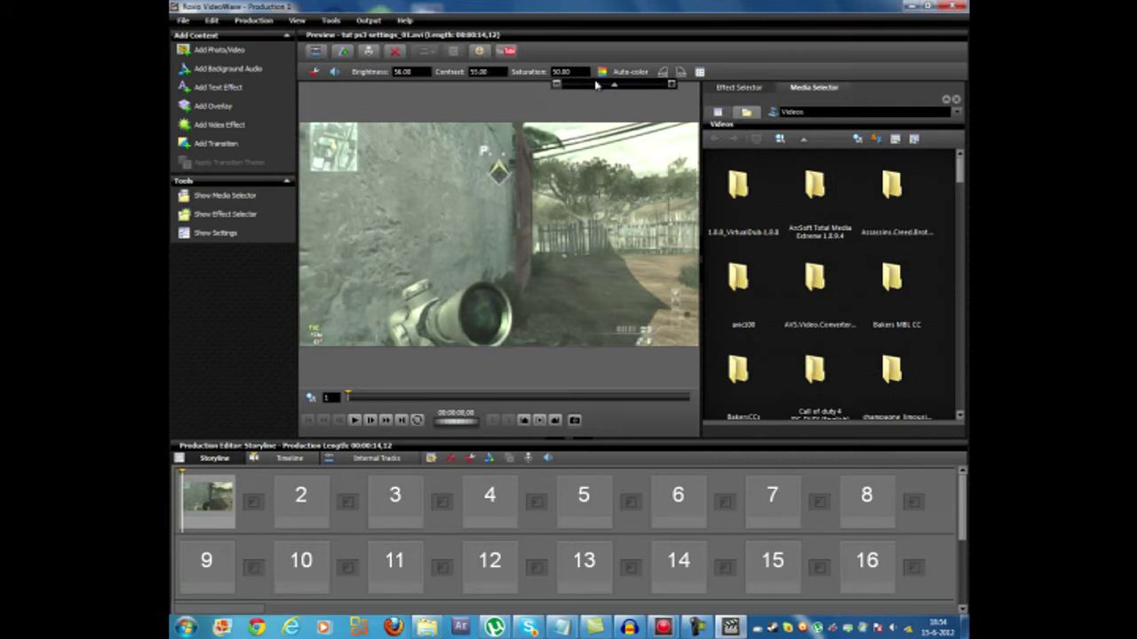
pyautogui.click(671, 85)
# - Increase the clip's contrast to 56
pyautogui.moveTo(415, 70)
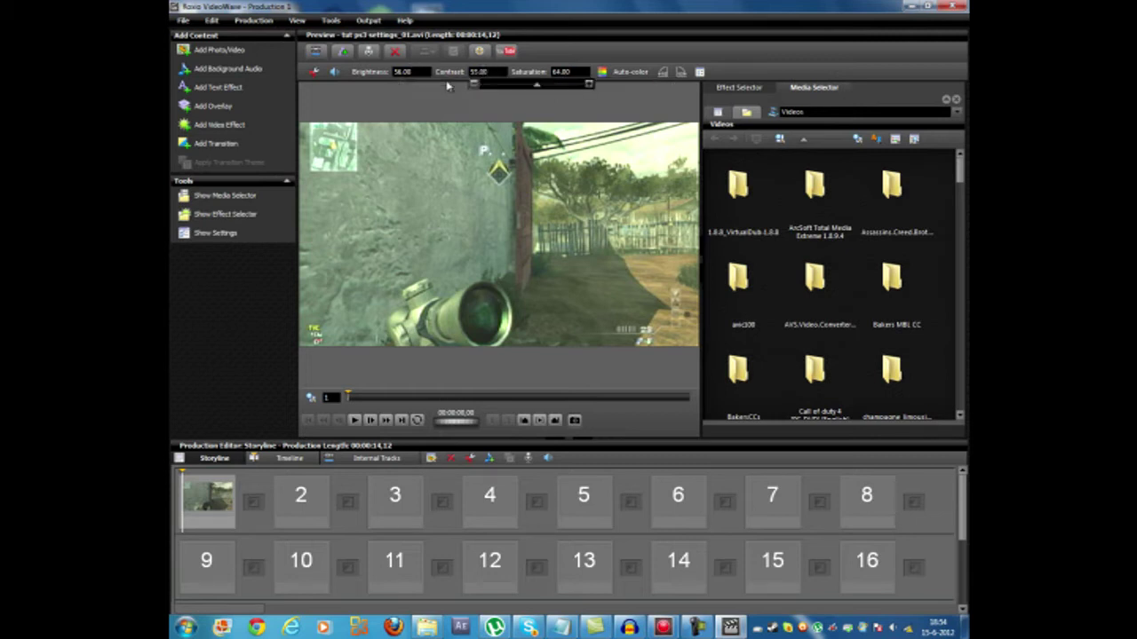
pyautogui.click(511, 84)
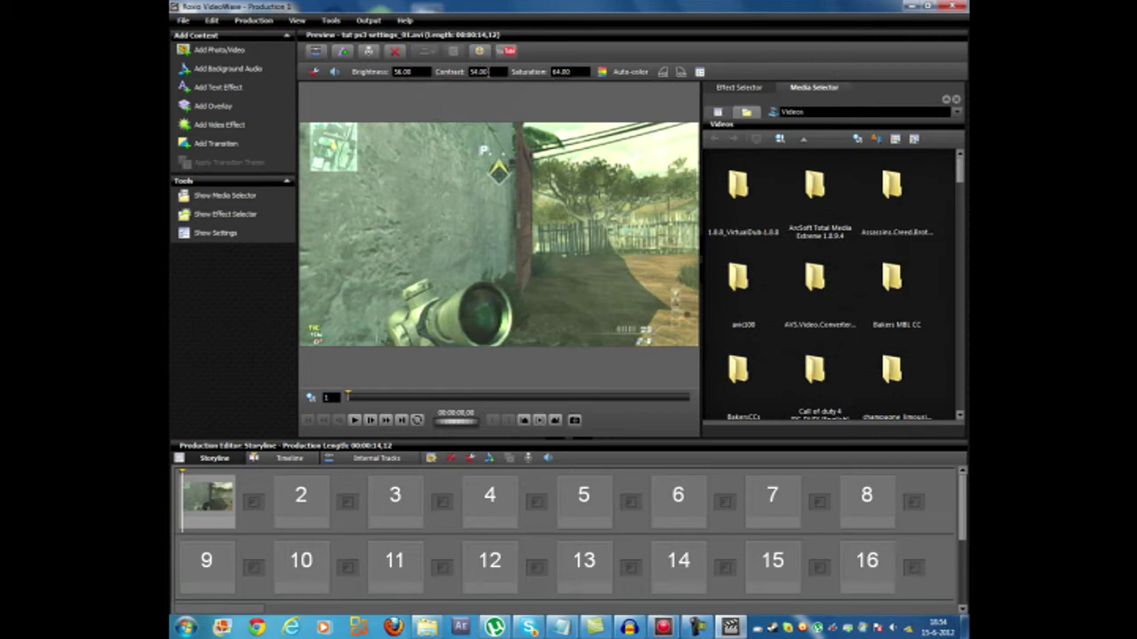
pyautogui.moveTo(490, 71)
pyautogui.doubleClick(588, 84)
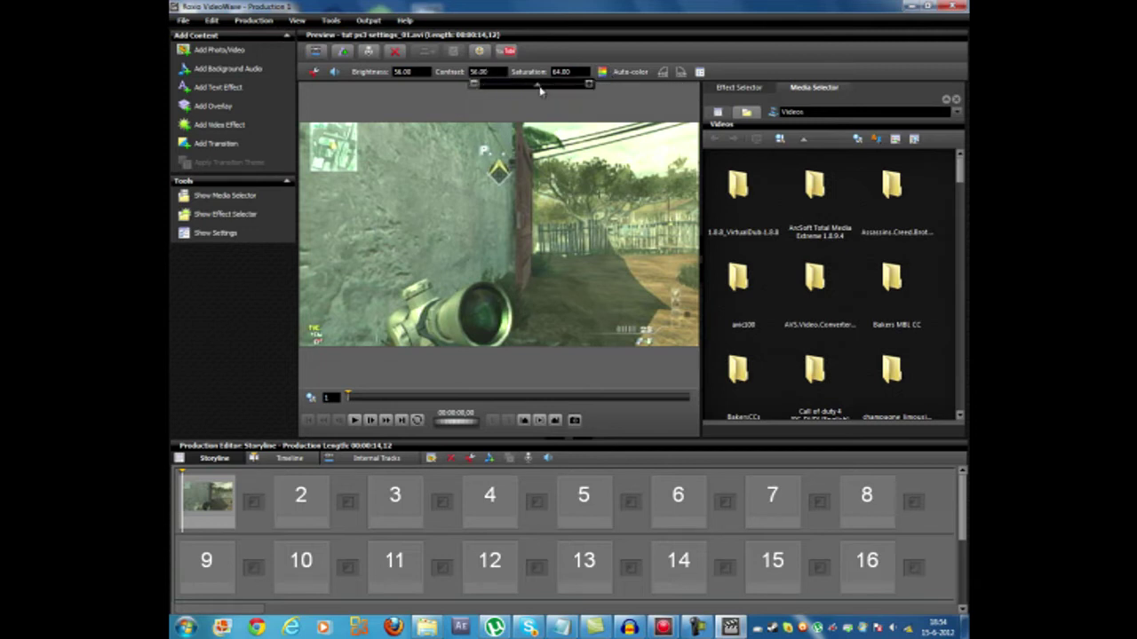
# - Return brightness to 50 and contrast near neutral, apply Auto-color, and play the corrected clip
pyautogui.click(475, 85)
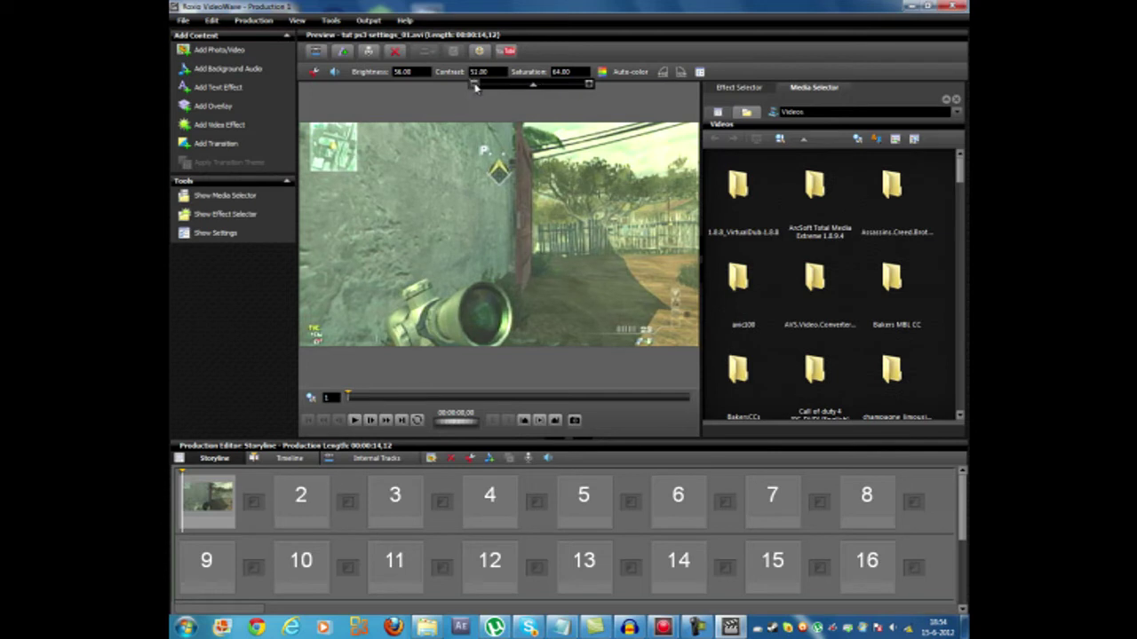
pyautogui.click(404, 71)
pyautogui.click(400, 85)
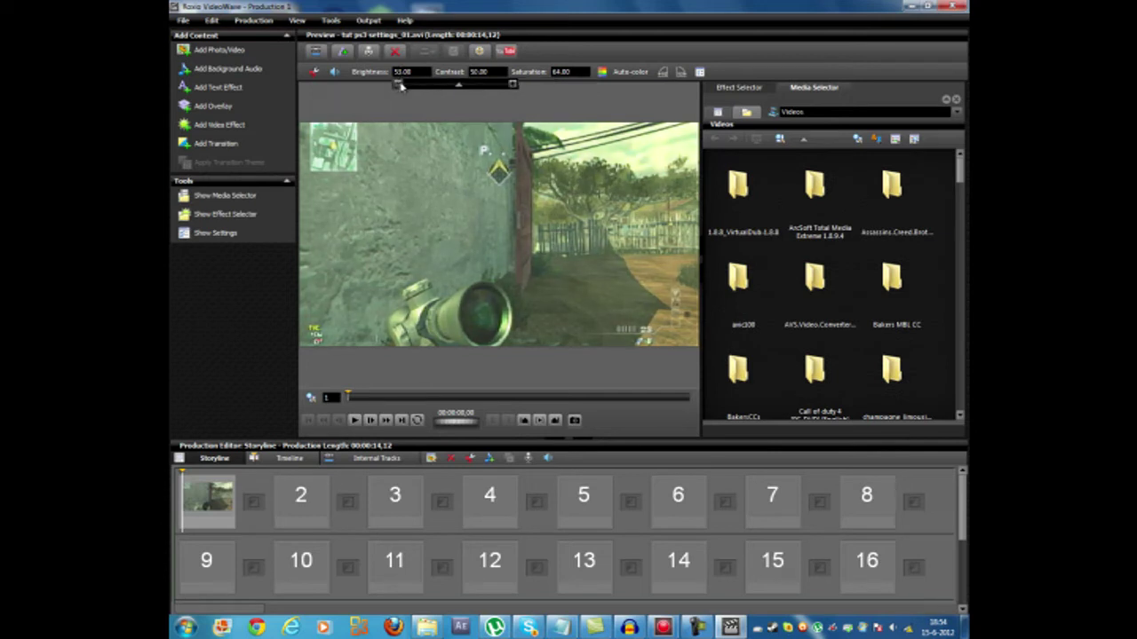
pyautogui.click(400, 85)
pyautogui.click(401, 86)
pyautogui.click(558, 71)
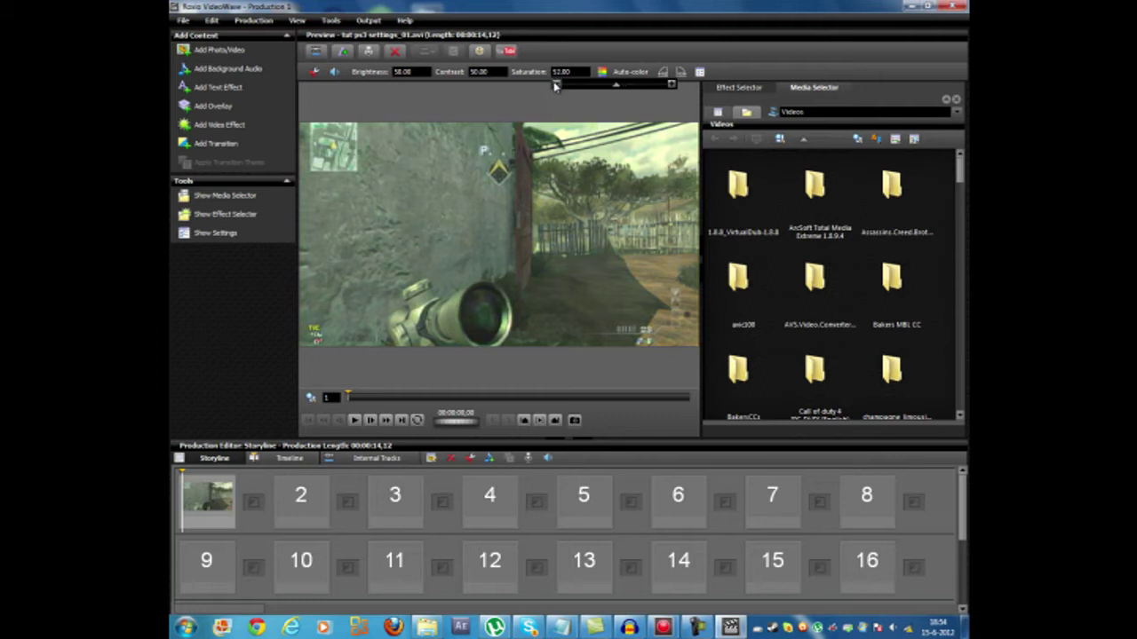
pyautogui.click(602, 71)
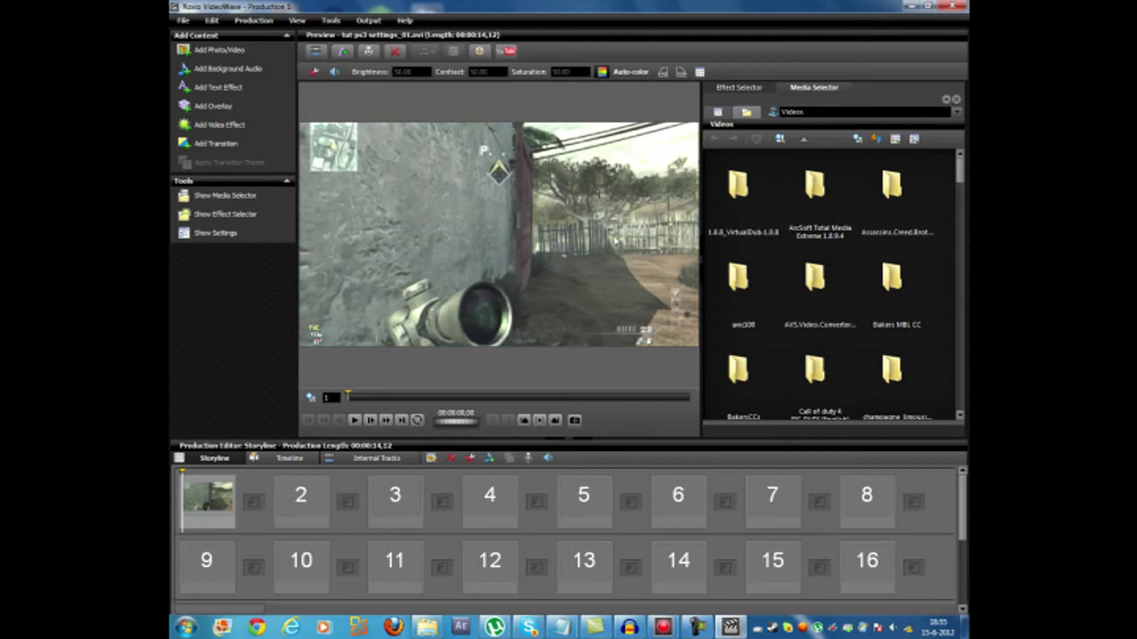
pyautogui.click(355, 420)
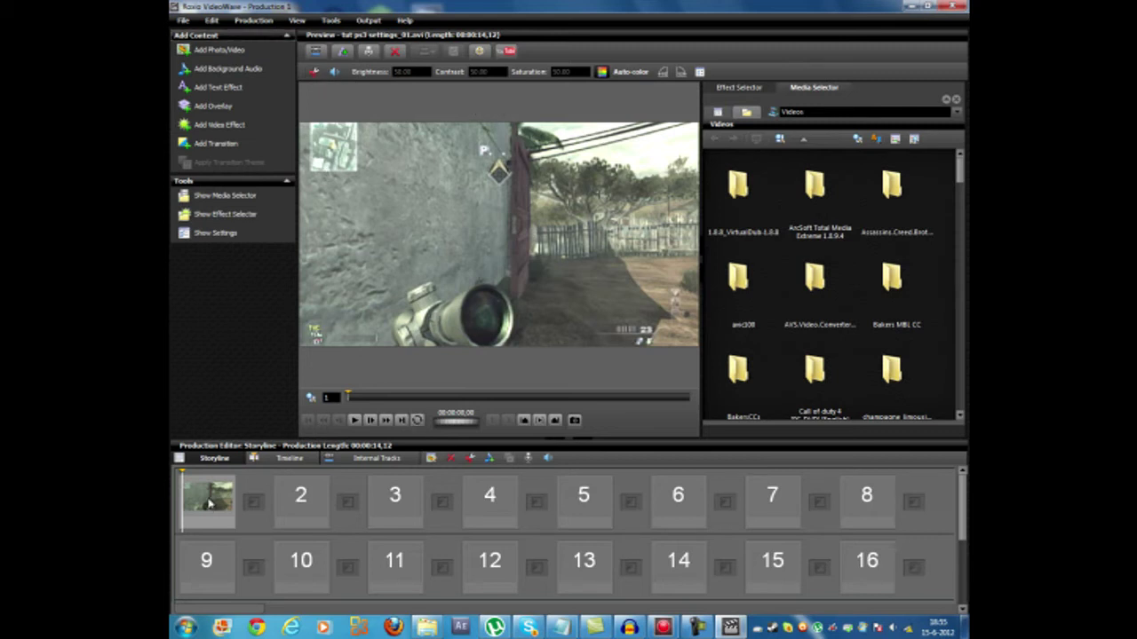
pyautogui.moveTo(210, 504)
pyautogui.mouseDown()
pyautogui.moveTo(302, 499)
pyautogui.moveTo(217, 503)
pyautogui.mouseUp()
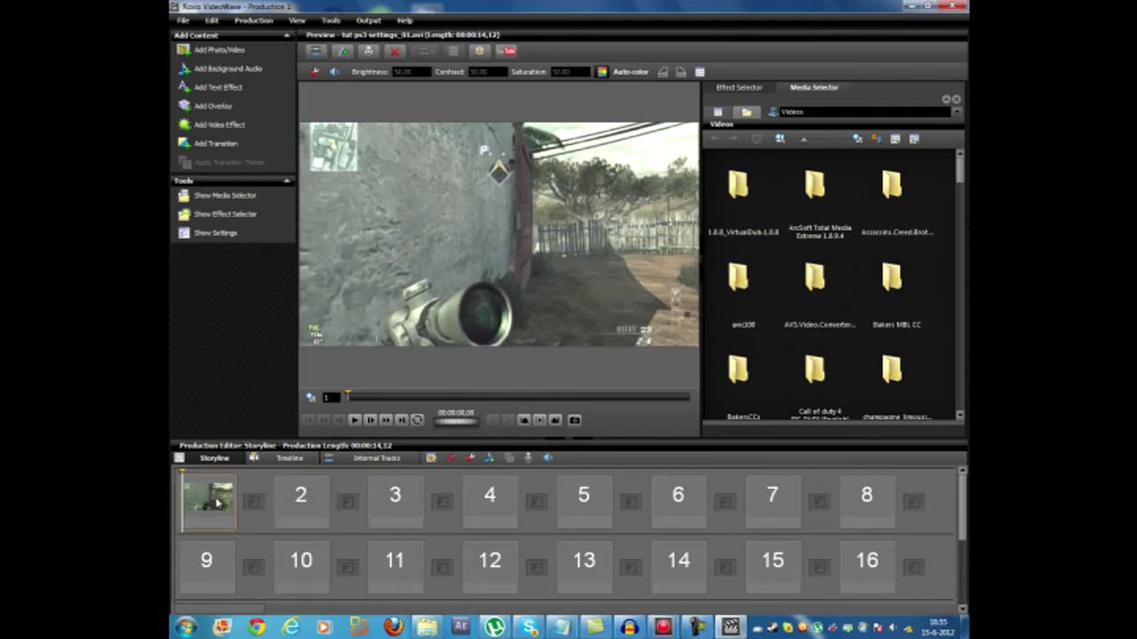
pyautogui.click(293, 517)
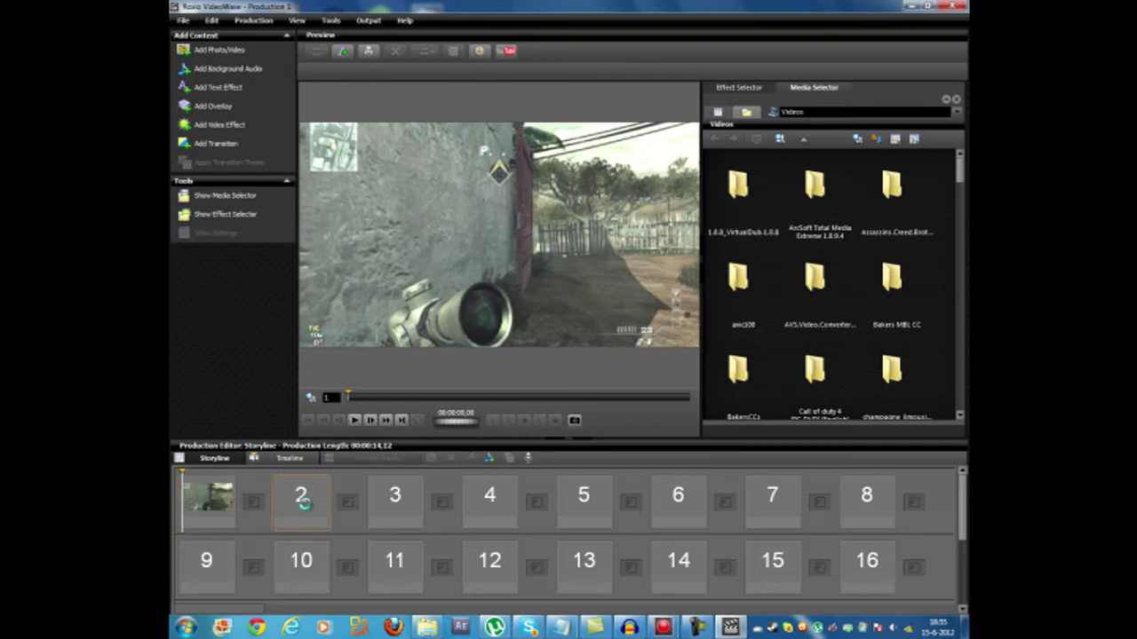
pyautogui.click(204, 506)
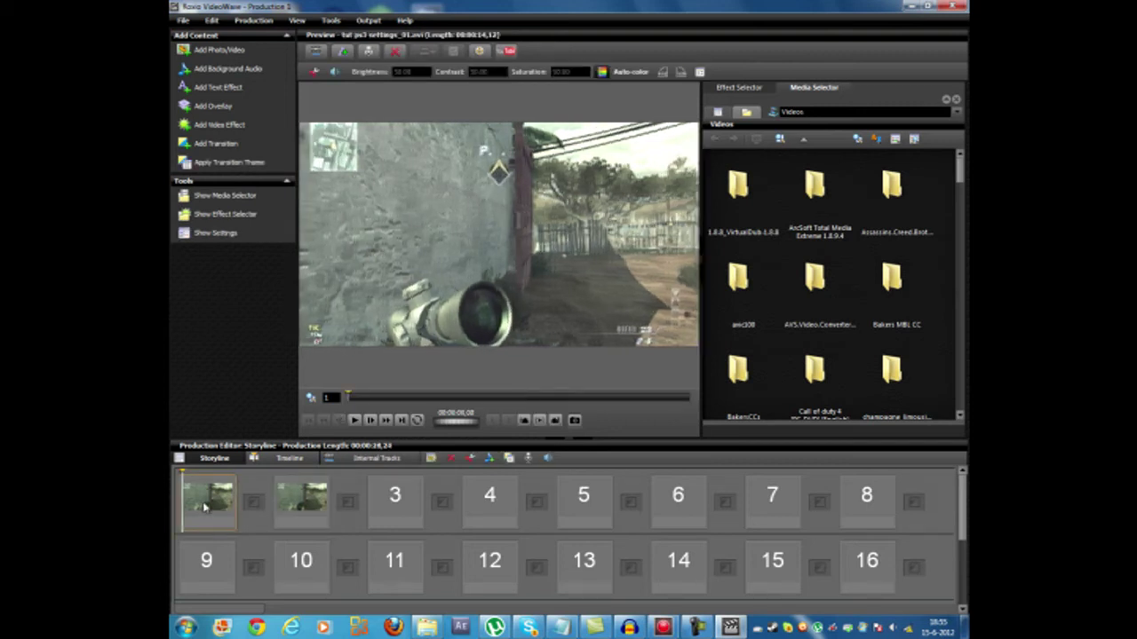
pyautogui.click(296, 500)
pyautogui.press('Delete')
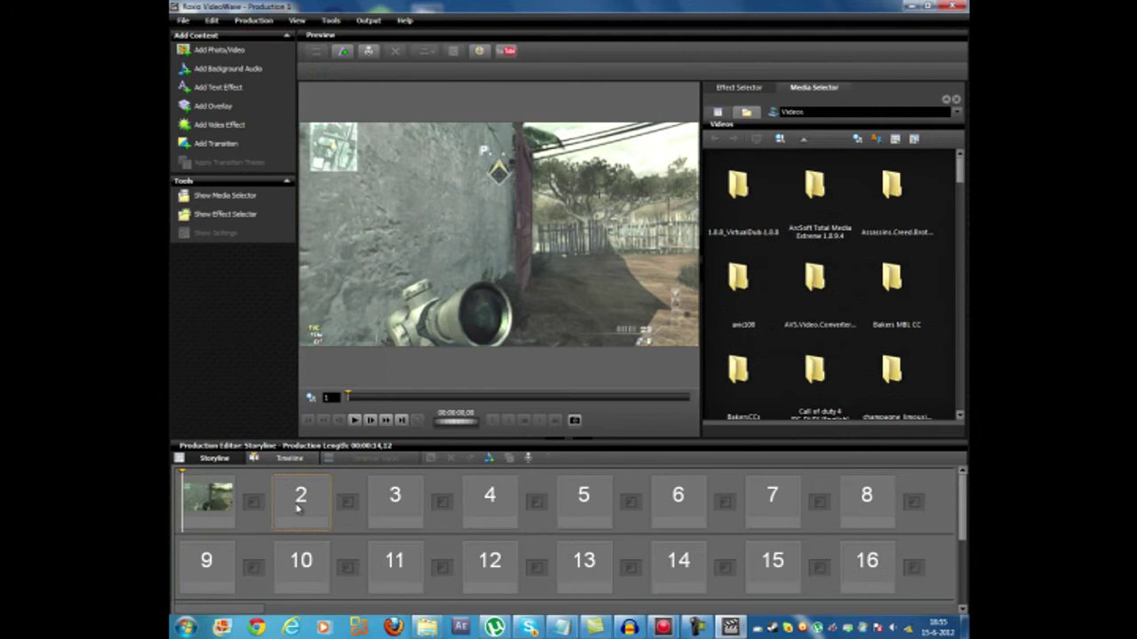
pyautogui.click(214, 507)
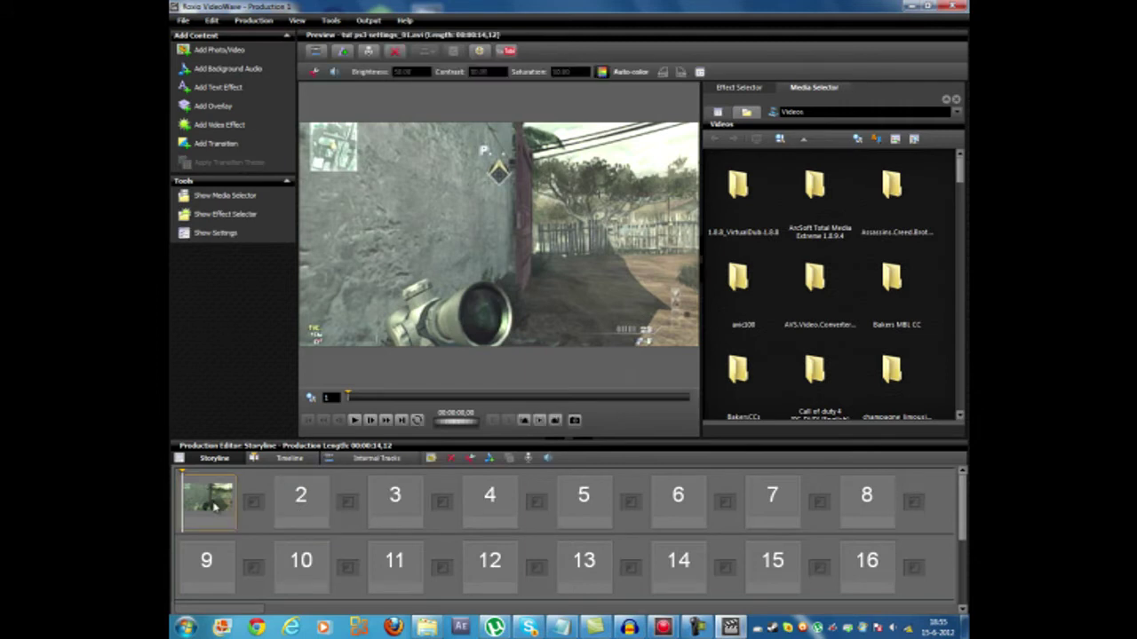
pyautogui.click(186, 626)
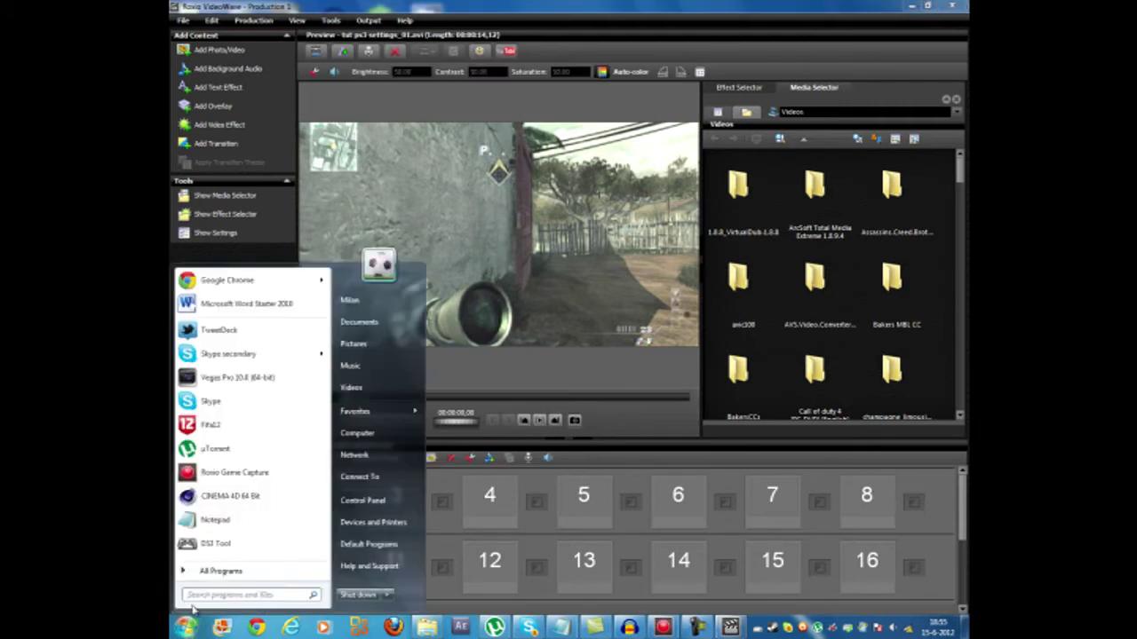
pyautogui.write('intro')
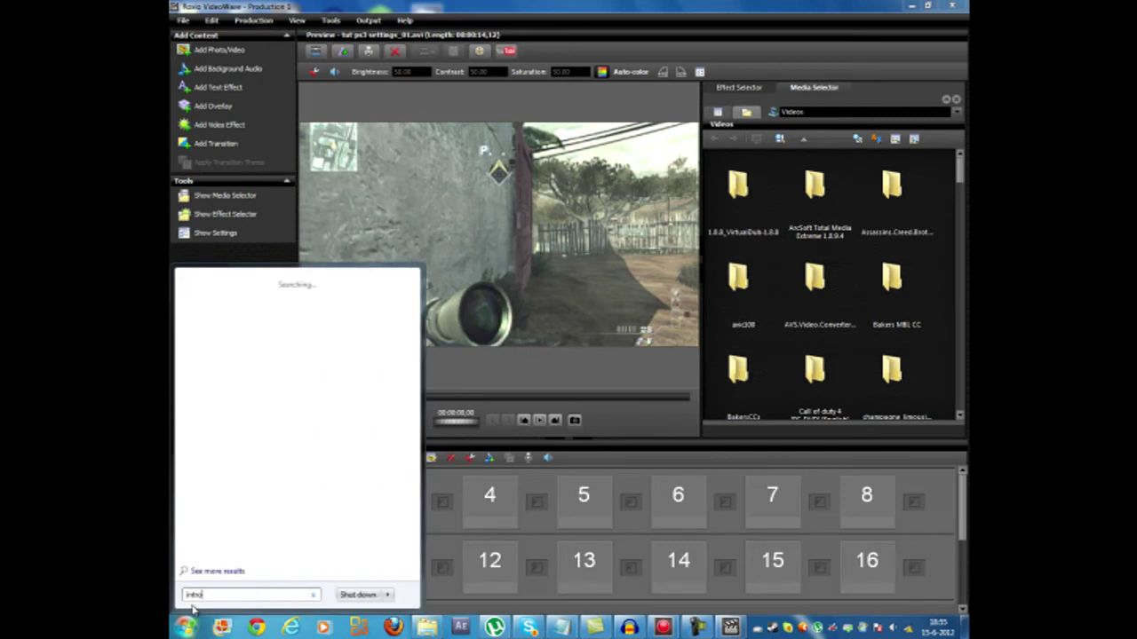
pyautogui.moveTo(233, 325); pyautogui.dragTo(522, 540)
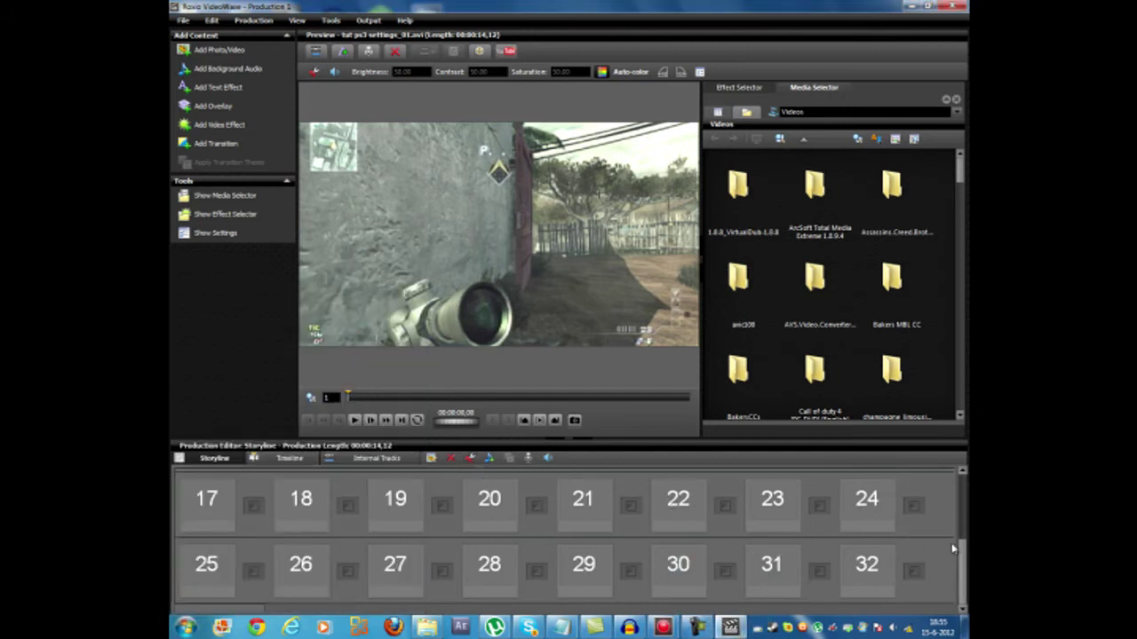
pyautogui.scroll(2, 952, 549)
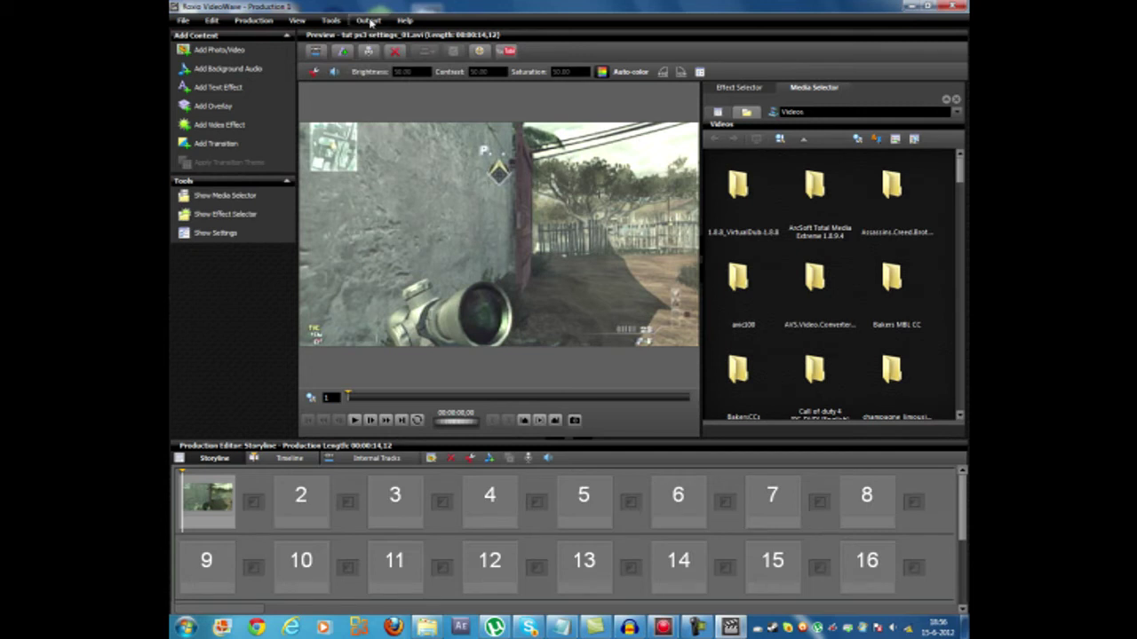
# - Open Make Movie without saving Production 1, leaving Purpose set to All
pyautogui.click(478, 51)
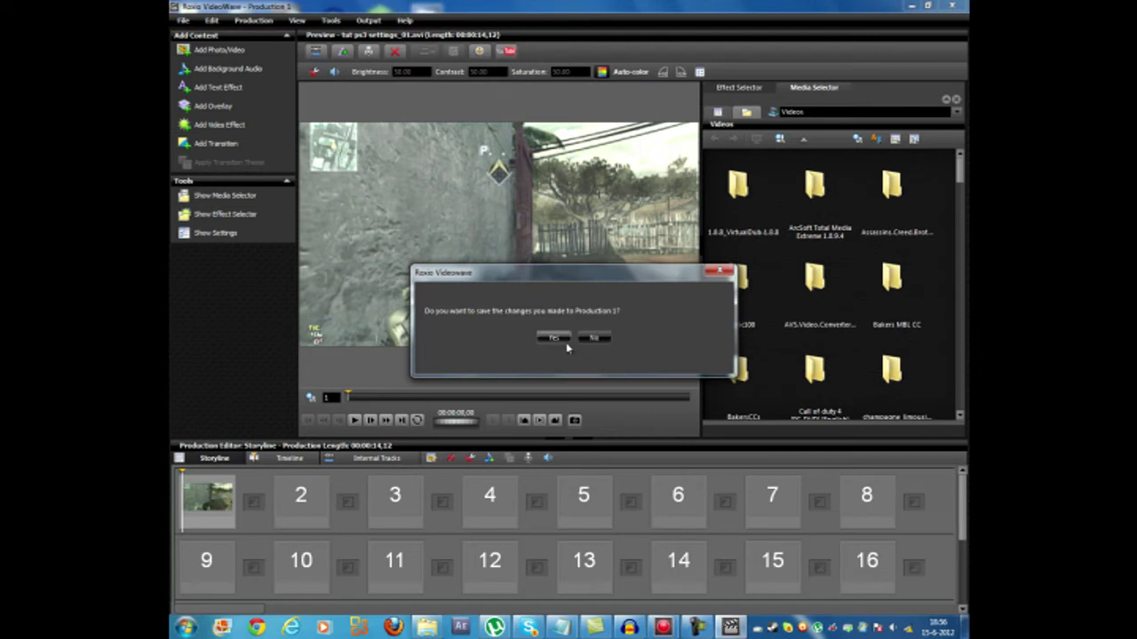
pyautogui.click(596, 342)
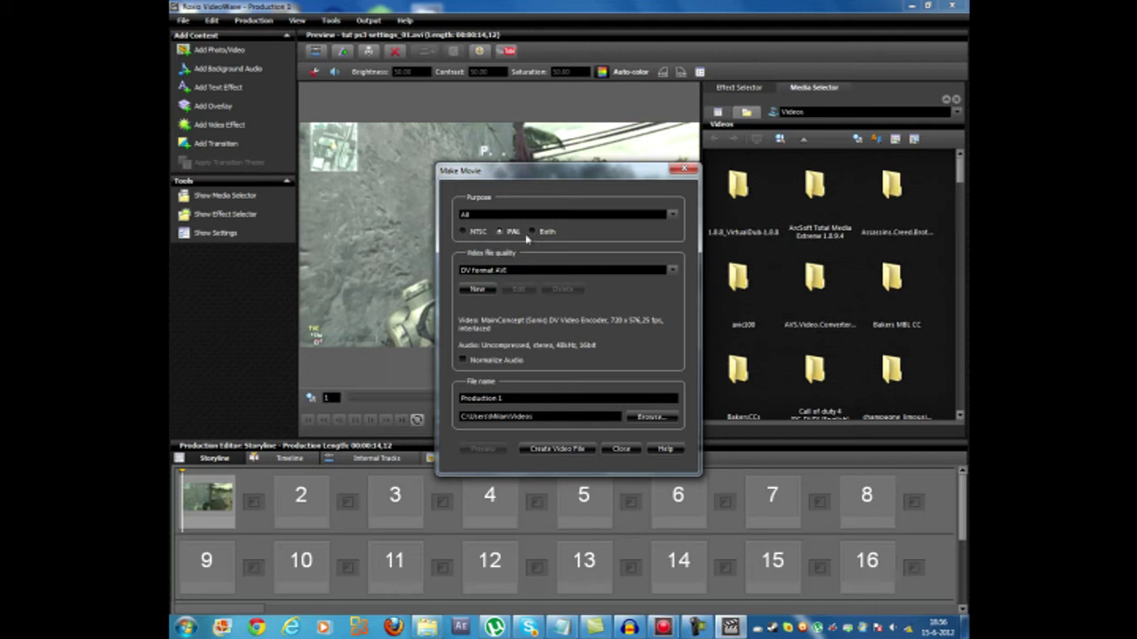
pyautogui.click(674, 216)
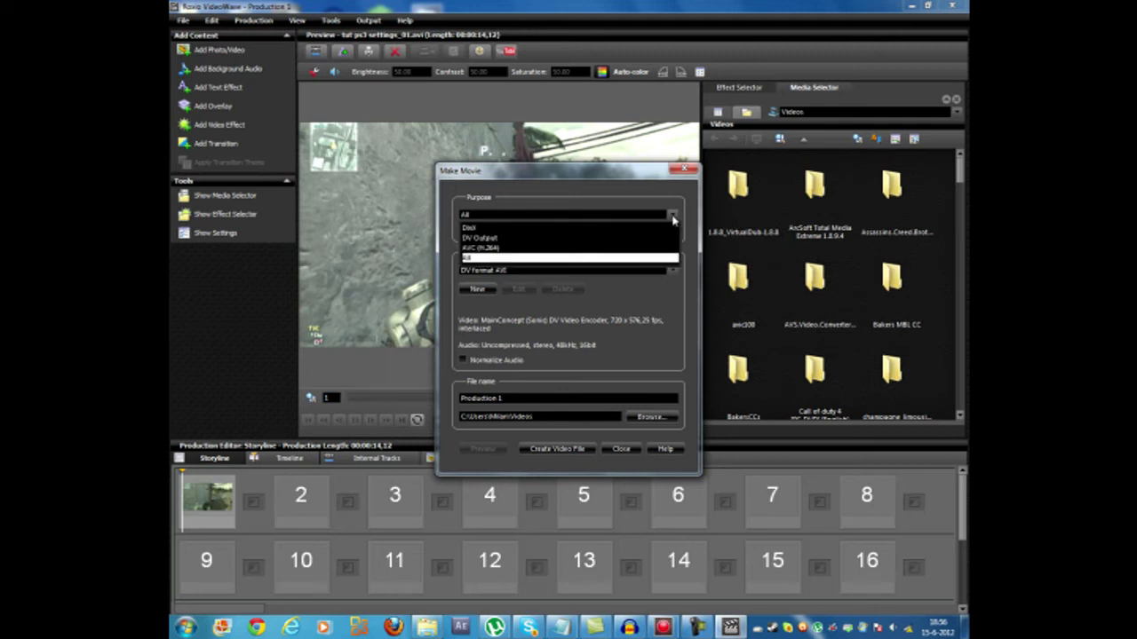
pyautogui.click(674, 219)
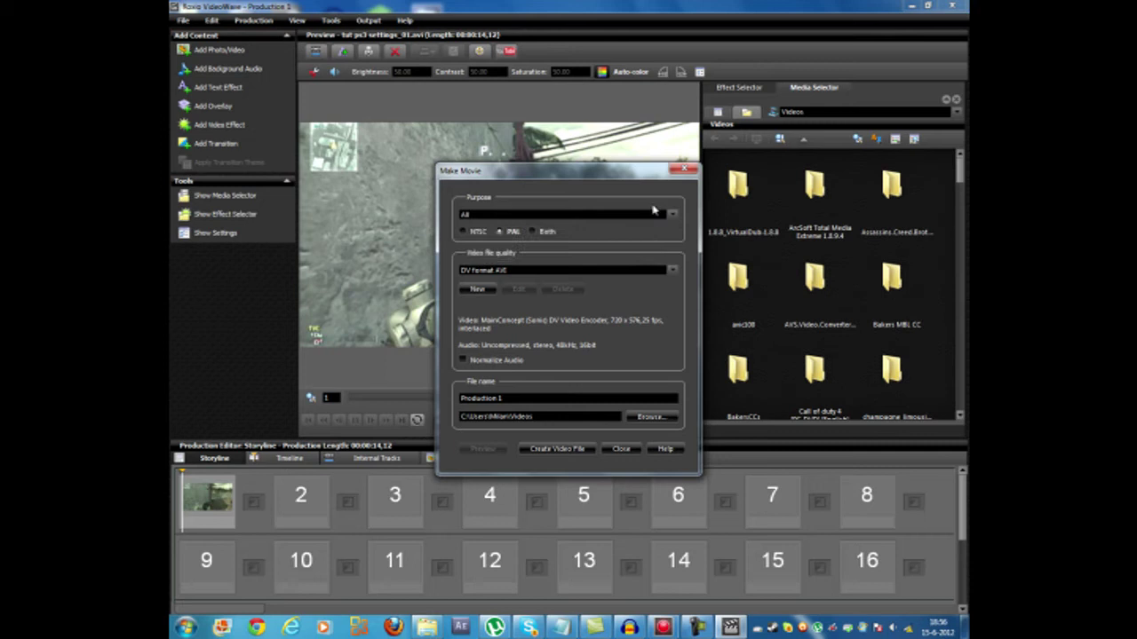
# - Set the movie quality to DivX HD 720p@30fps (1280 x 720) and name the file 'Roxio test'
pyautogui.click(674, 271)
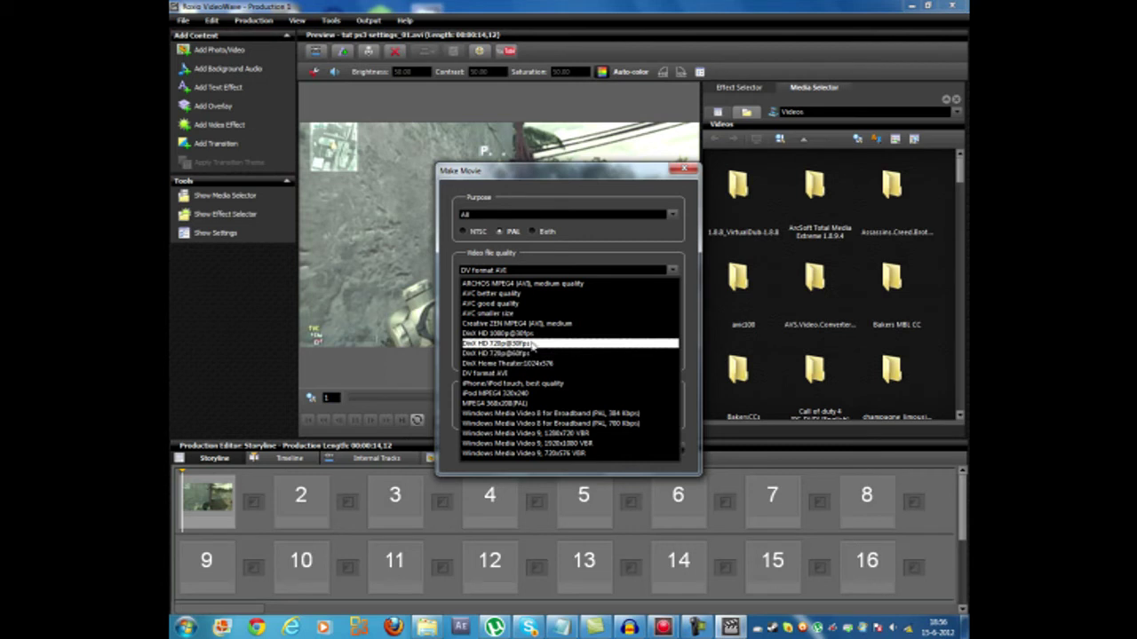
pyautogui.click(497, 346)
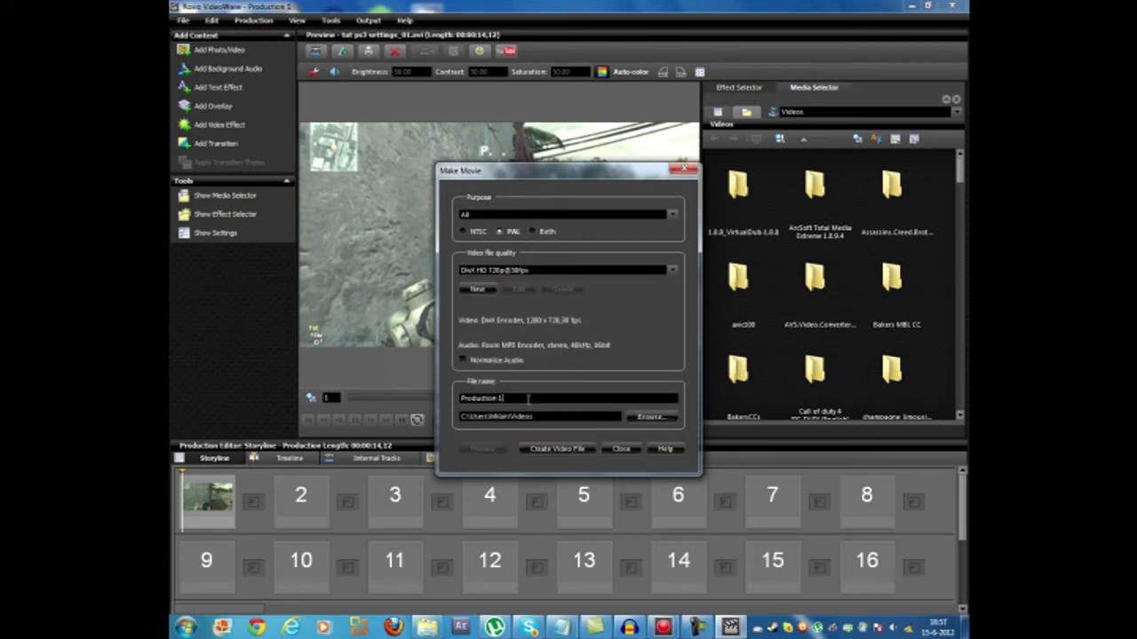
pyautogui.moveTo(528, 399); pyautogui.dragTo(426, 393)
pyautogui.press('BackSpace')
pyautogui.write('Roxio test')
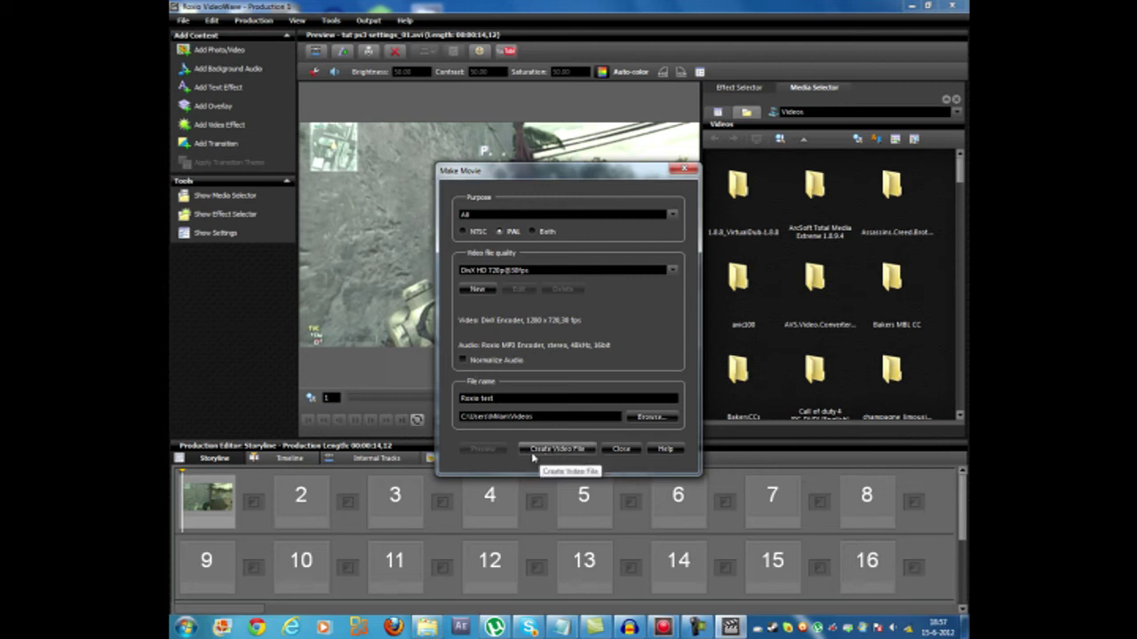
# - Confirm the save location for Roxio test.avi and start rendering the DivX HD 720p movie
pyautogui.click(642, 417)
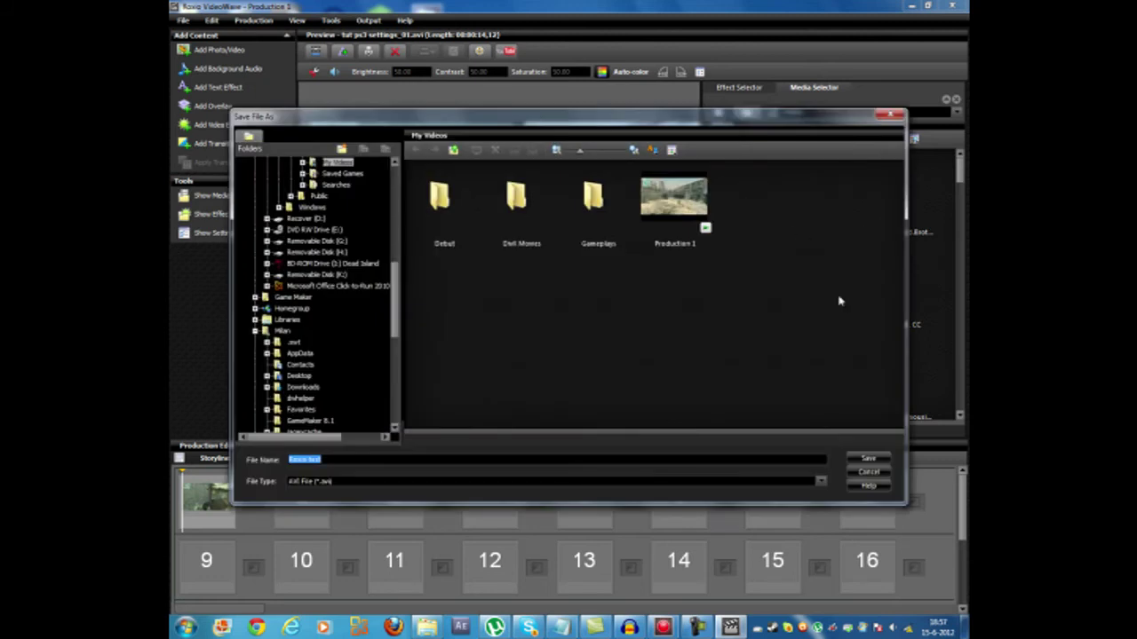
pyautogui.click(873, 477)
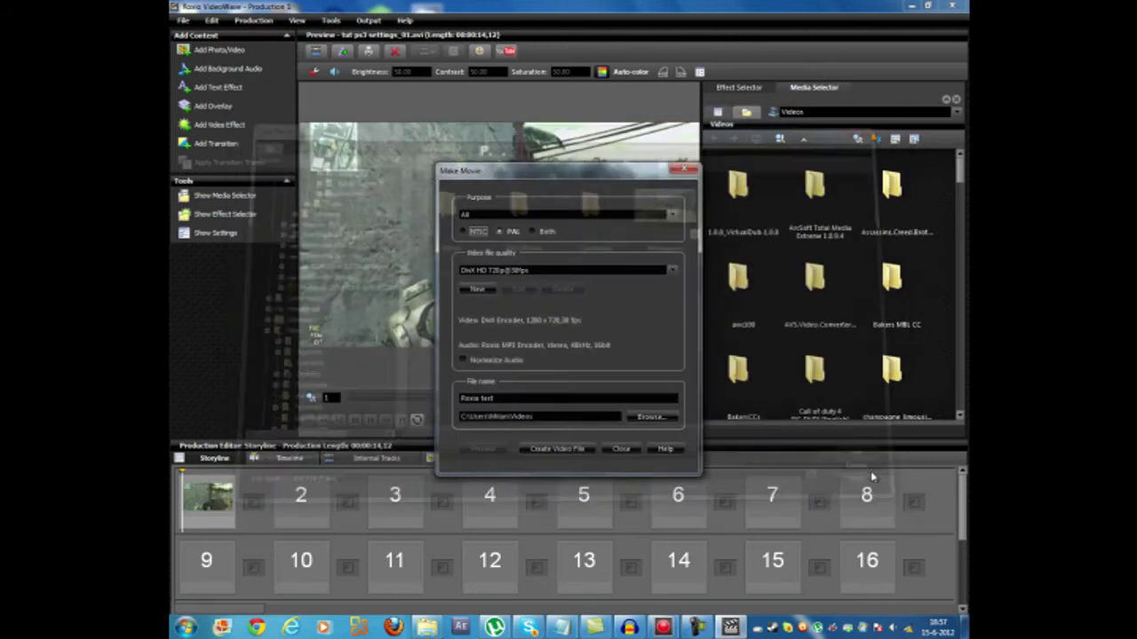
pyautogui.click(567, 451)
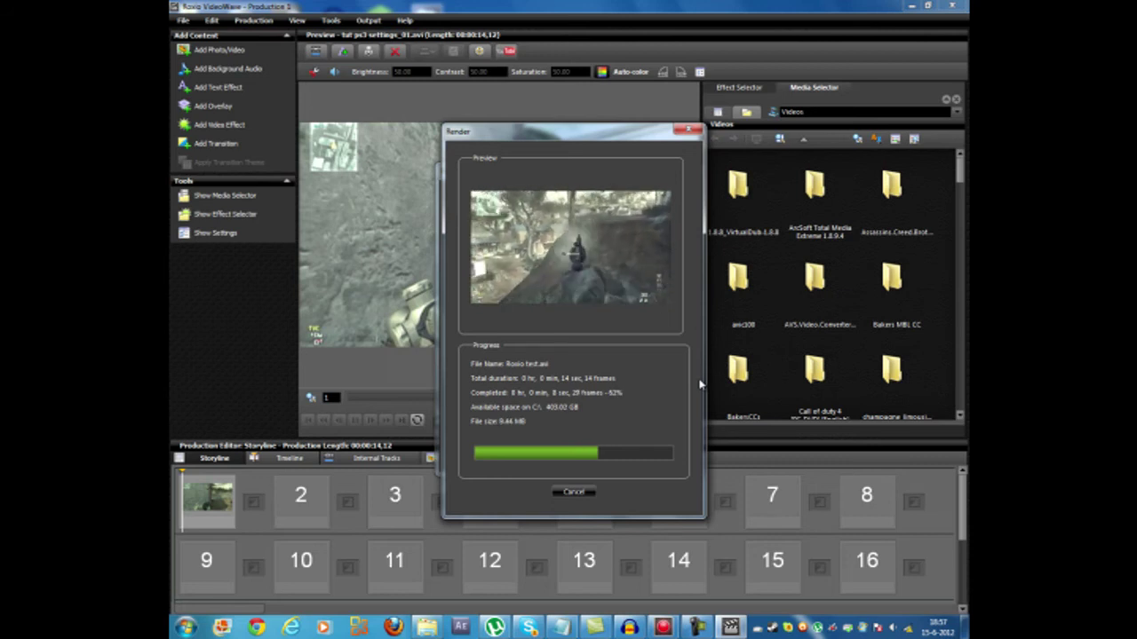
# - Launch Sony Vegas Pro 10.0 from the Start menu
pyautogui.click(186, 627)
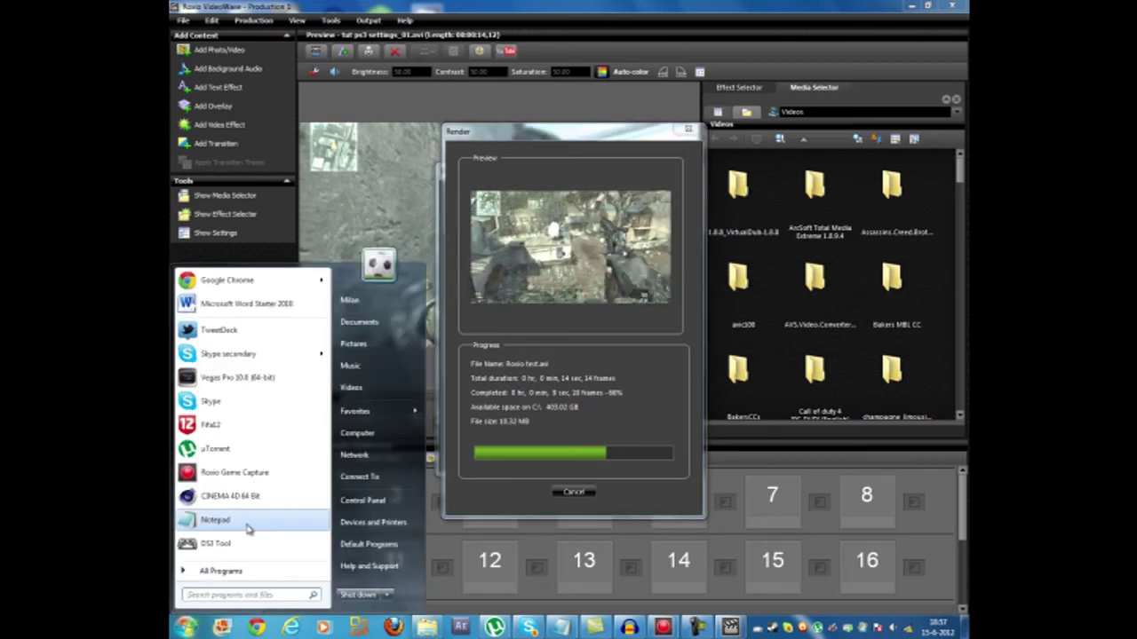
pyautogui.click(247, 378)
pyautogui.press('super')
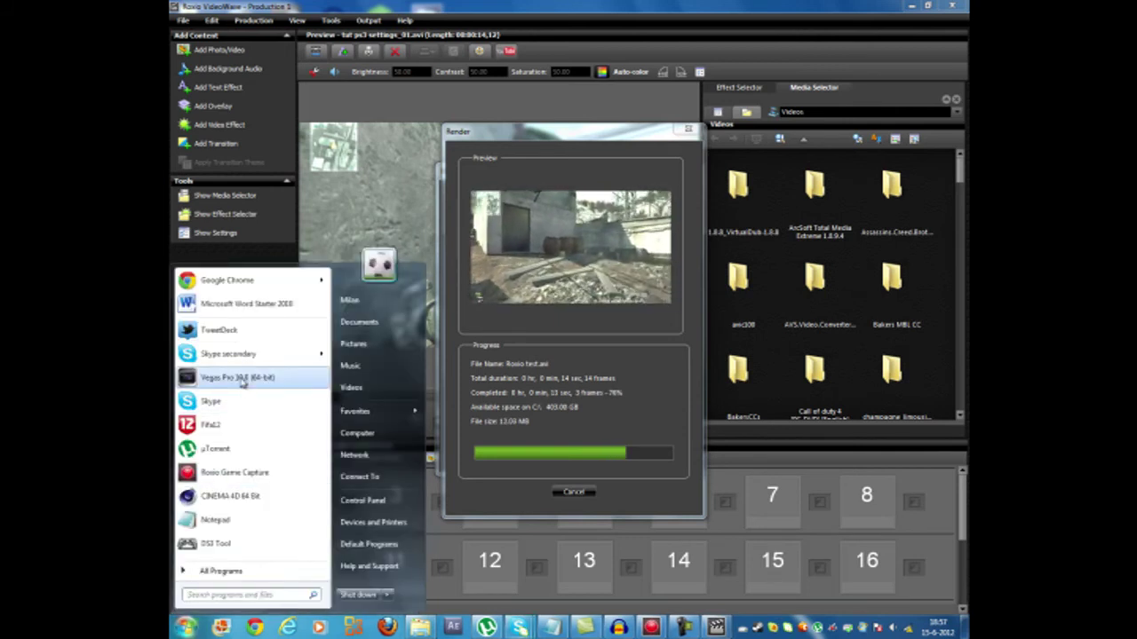
pyautogui.click(246, 378)
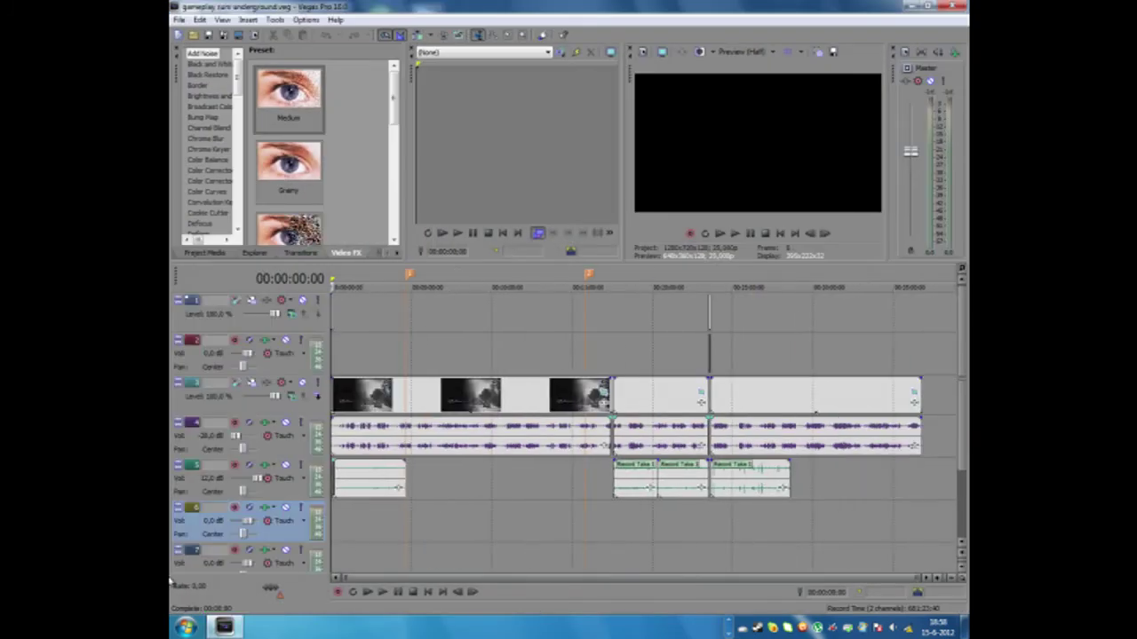
pyautogui.press('super')
pyautogui.press('Escape')
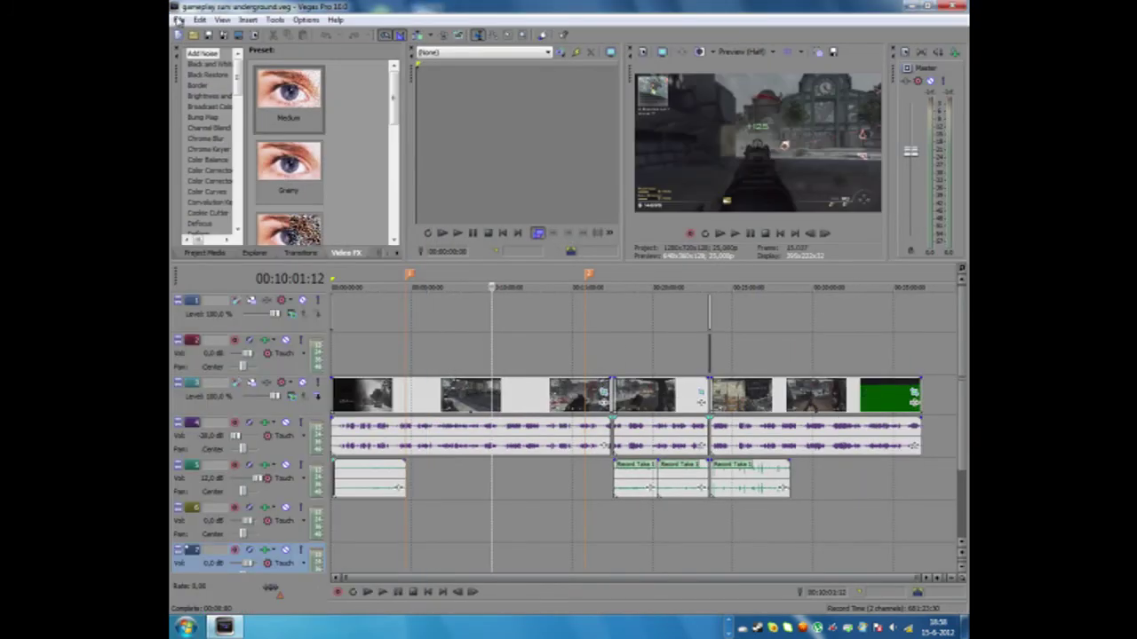
# - Create a new empty Vegas project with the default HD 720-60p (1280x720, 59.940 fps) settings
pyautogui.click(180, 19)
pyautogui.click(222, 44)
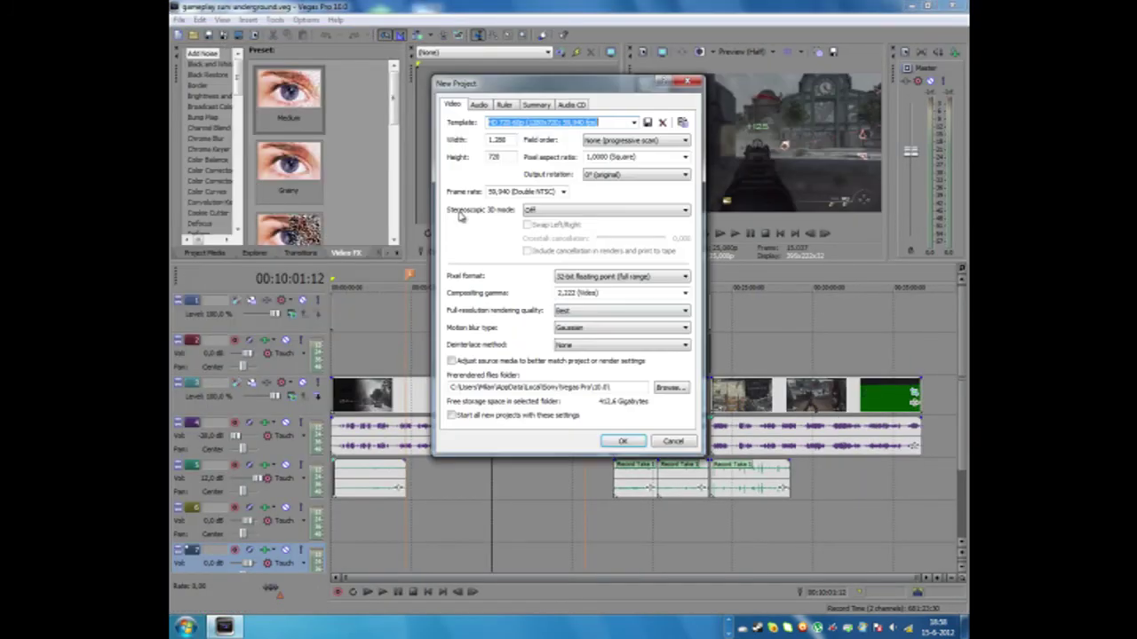
pyautogui.click(625, 440)
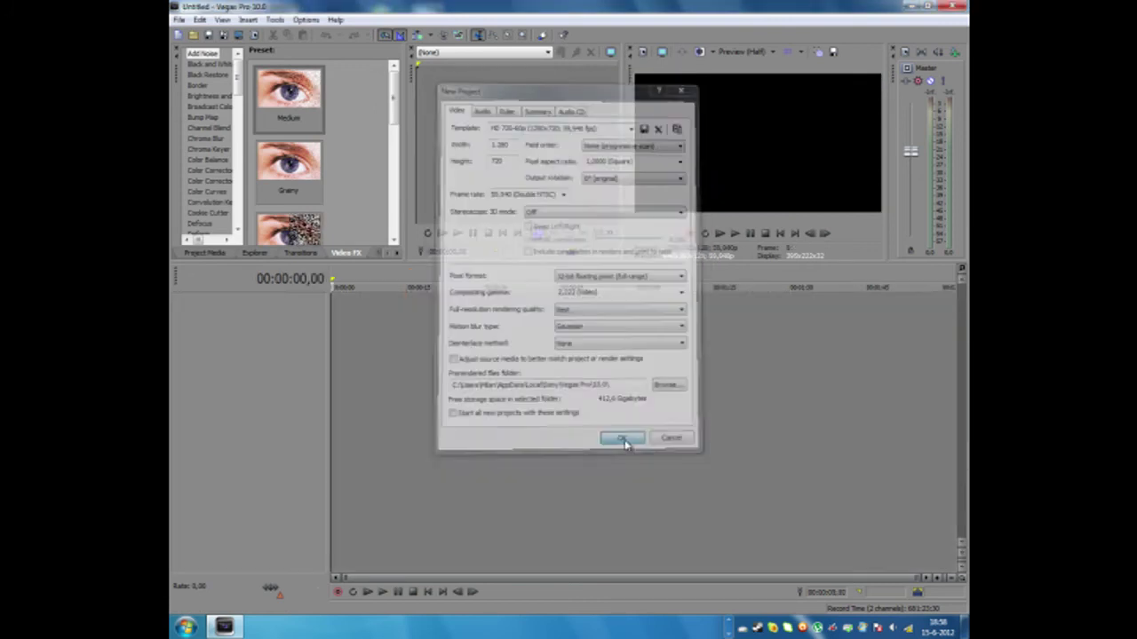
pyautogui.click(185, 627)
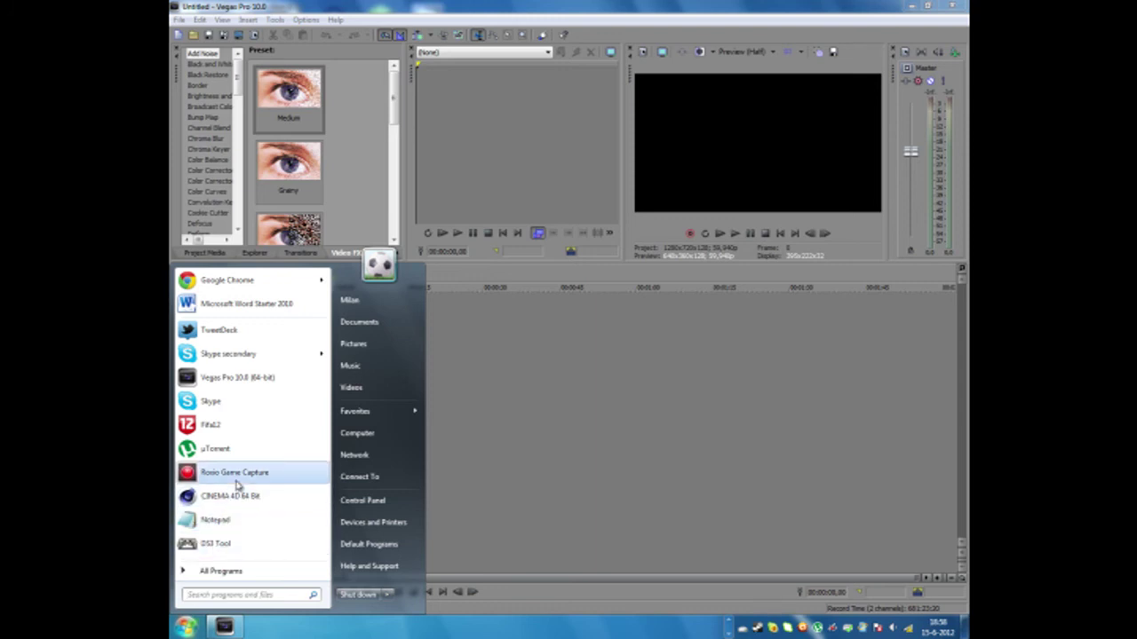
# - Find the Gameplays folder and drag the tut ps3 settings_01 clip onto the Vegas timeline
pyautogui.write('gameplay')
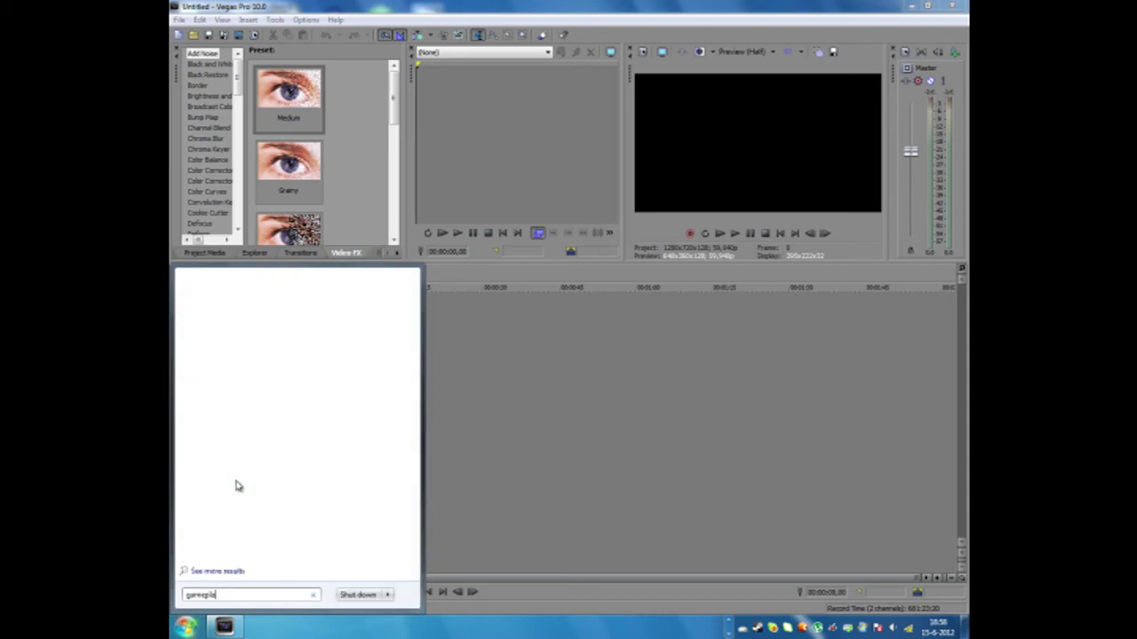
pyautogui.click(233, 371)
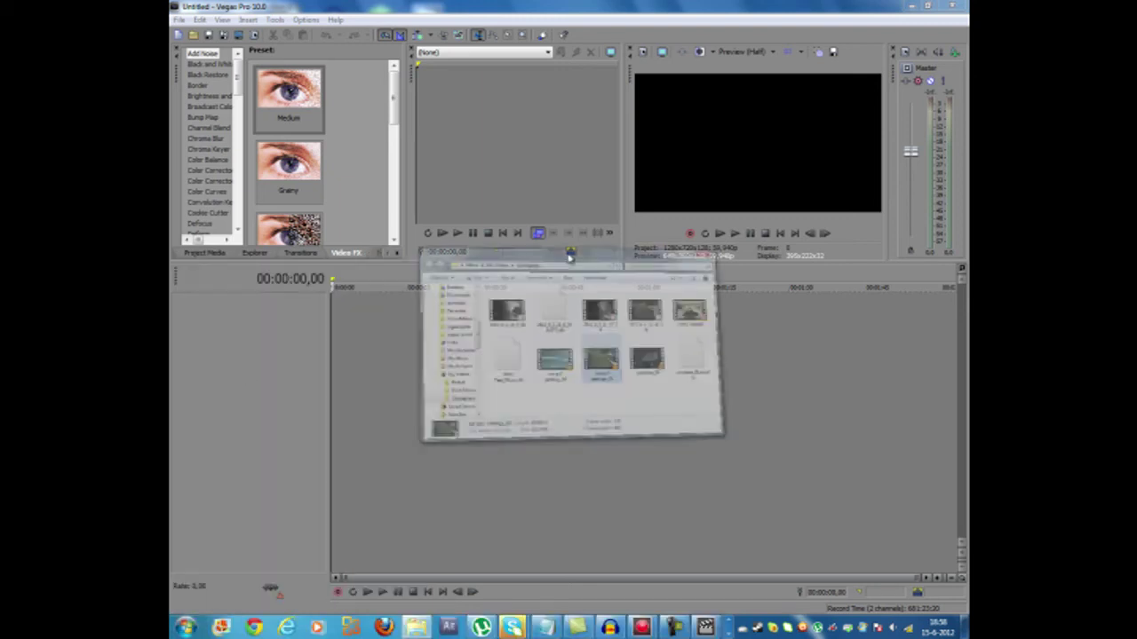
pyautogui.click(704, 247)
pyautogui.moveTo(704, 246); pyautogui.dragTo(351, 342)
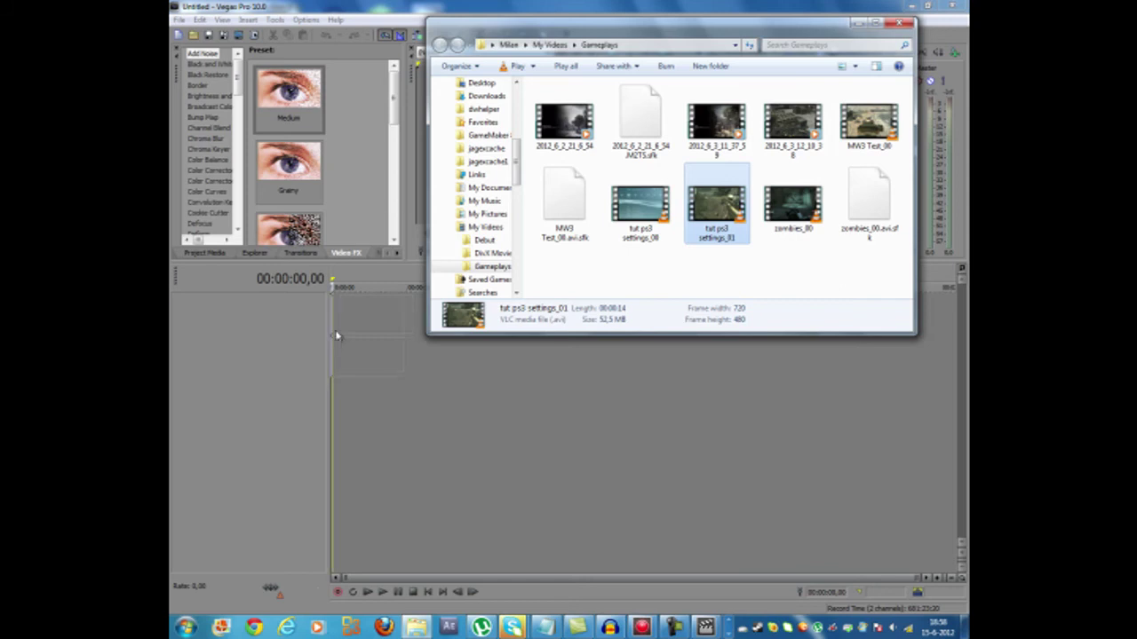
pyautogui.click(382, 420)
pyautogui.click(382, 420)
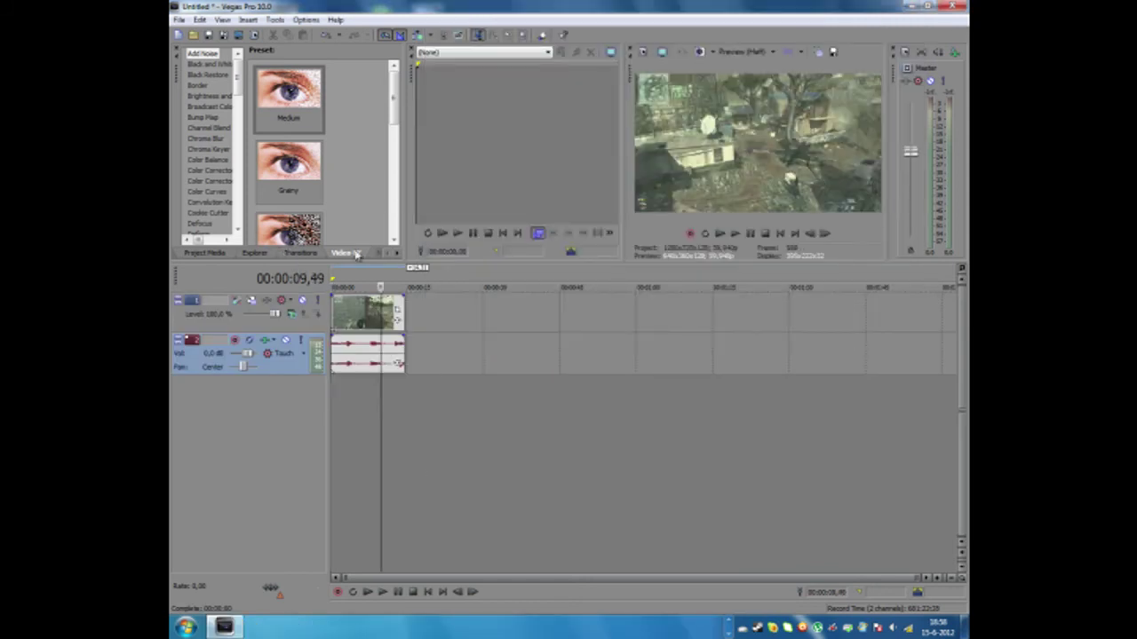
# - Apply the Color Corrector 'Studio RGB to Computer RGB' preset to the clip and review earlier frames
pyautogui.click(215, 172)
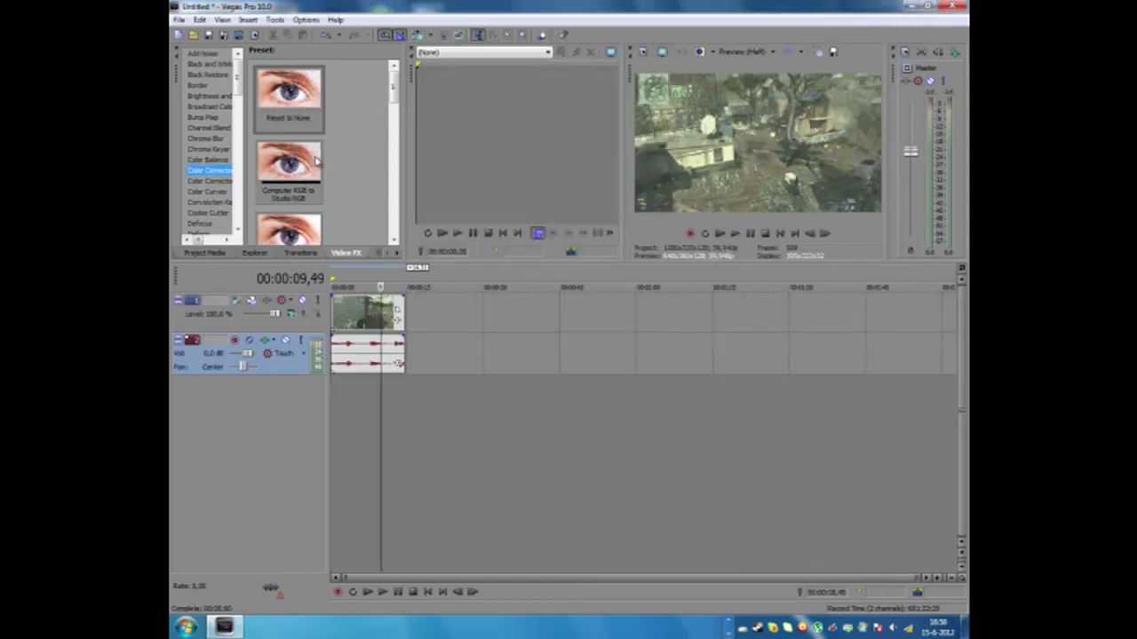
pyautogui.moveTo(395, 90); pyautogui.dragTo(395, 105)
pyautogui.moveTo(289, 164); pyautogui.dragTo(360, 320)
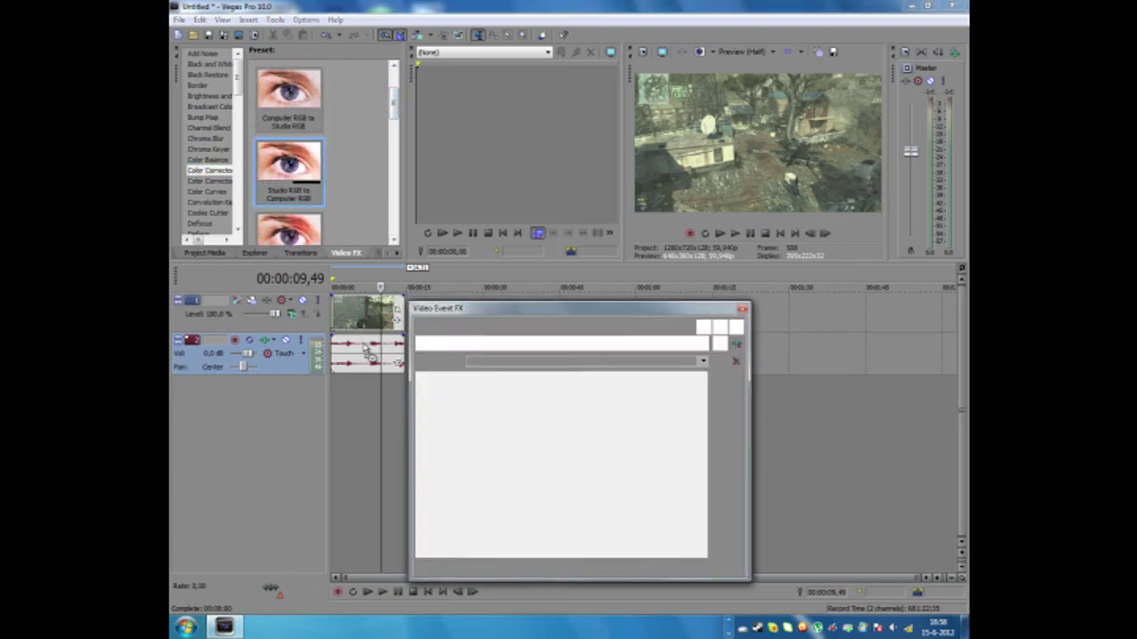
pyautogui.click(739, 310)
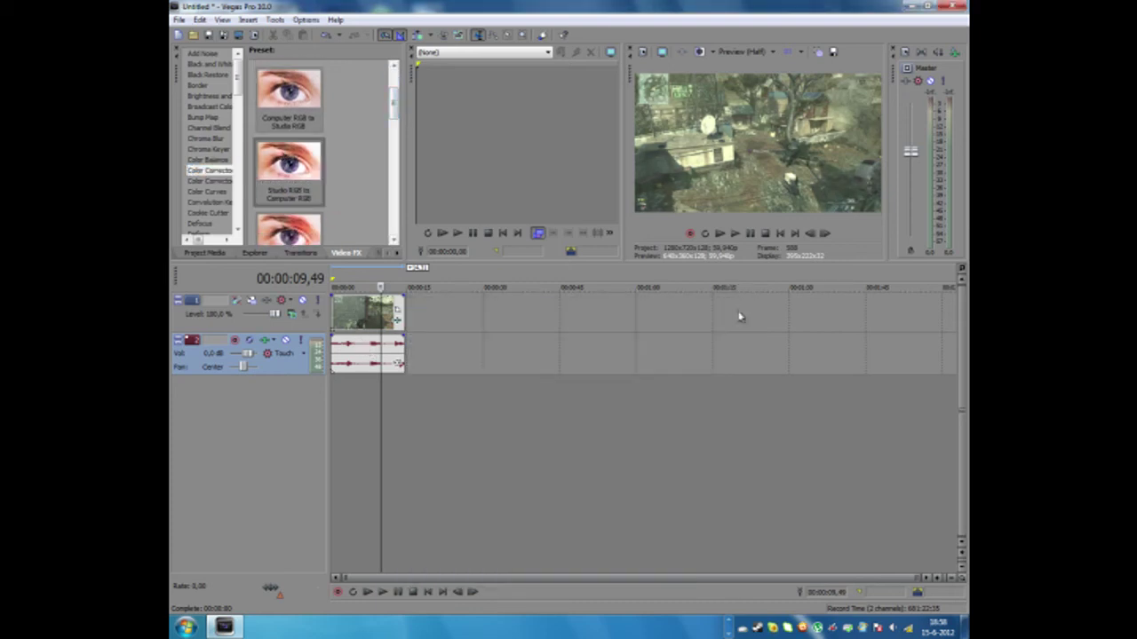
pyautogui.click(373, 386)
pyautogui.click(355, 436)
pyautogui.click(178, 18)
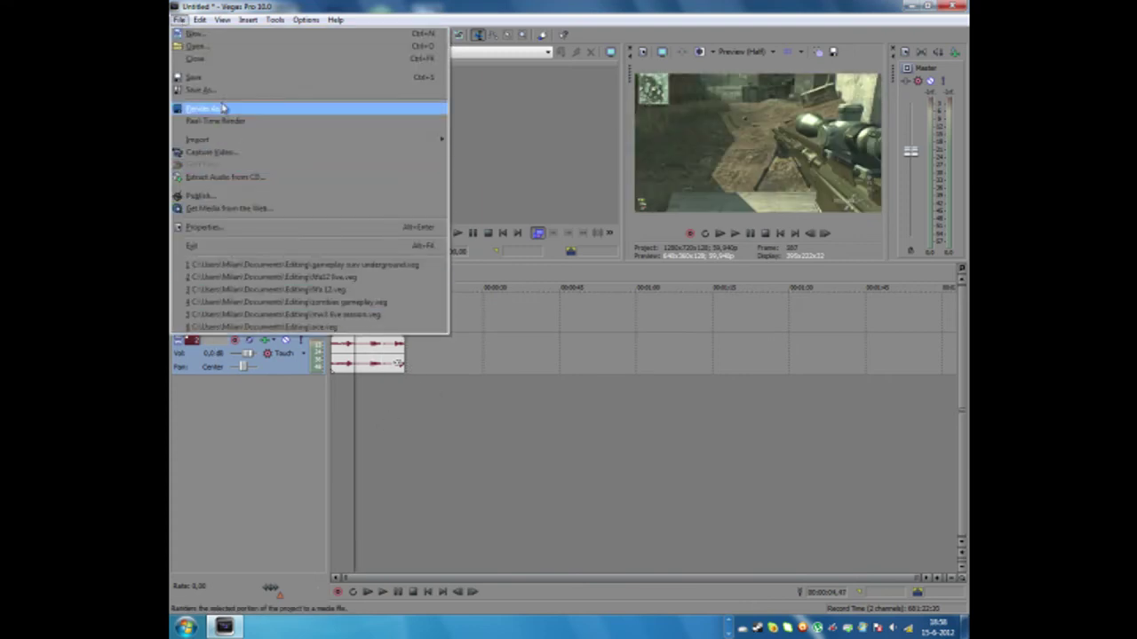
pyautogui.click(477, 395)
pyautogui.click(358, 460)
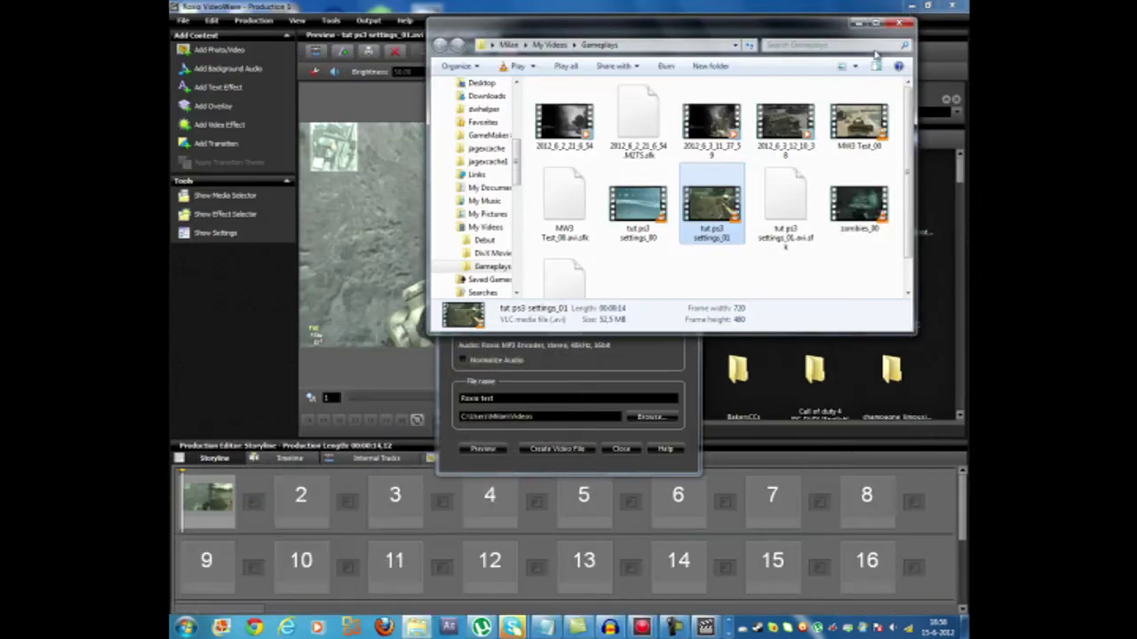
# - Return to Roxio's Make Movie dialog, then bring up the capture recorder controls
pyautogui.click(625, 385)
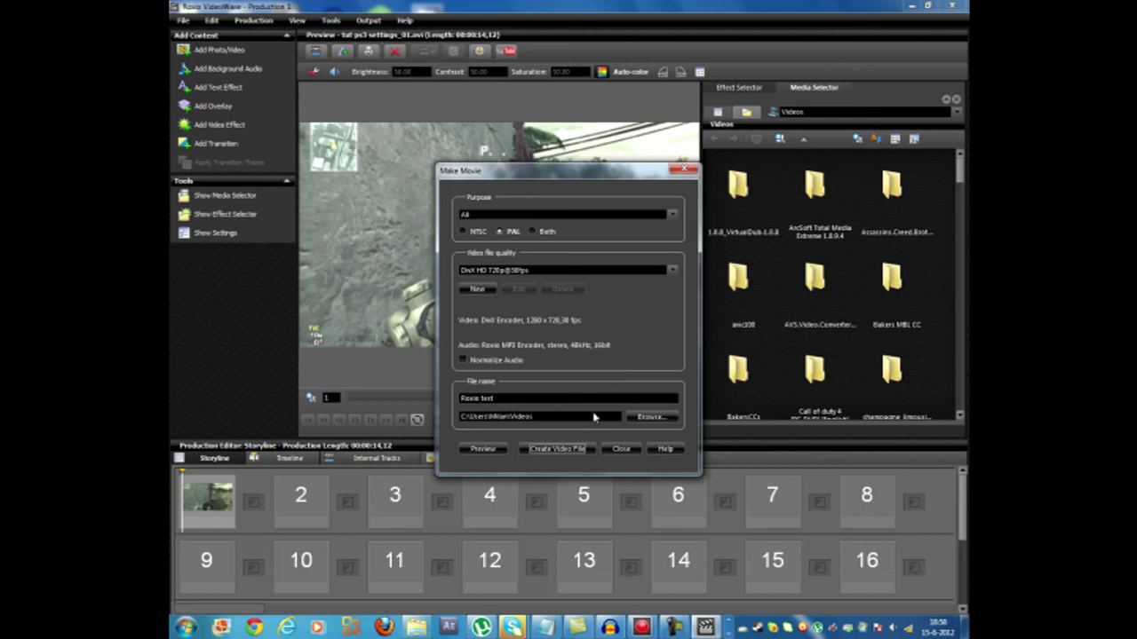
pyautogui.click(682, 630)
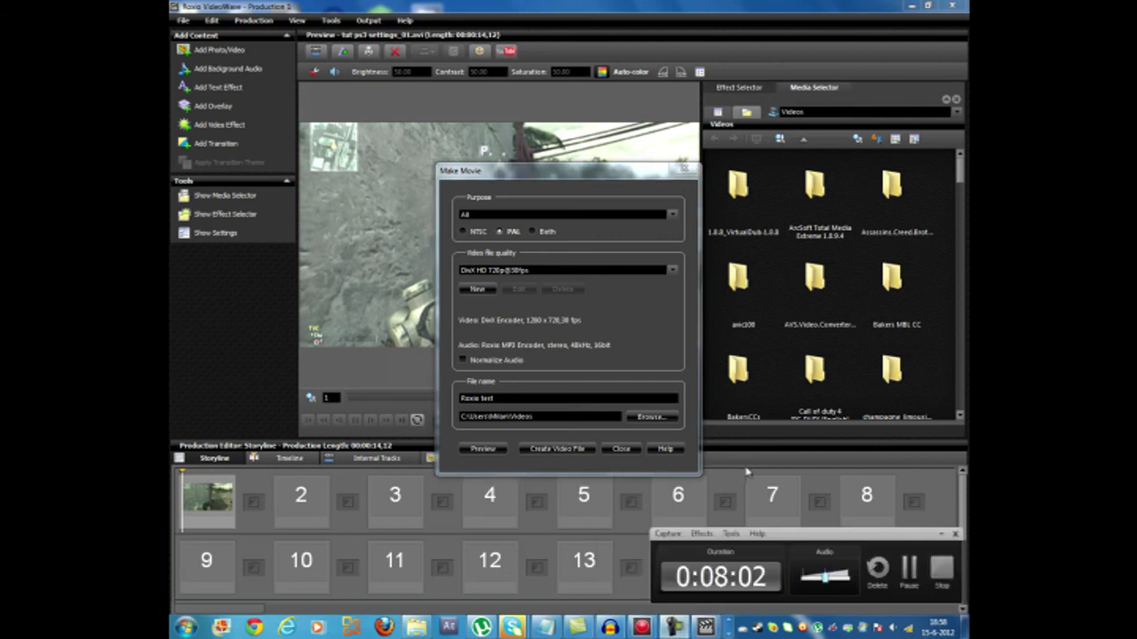